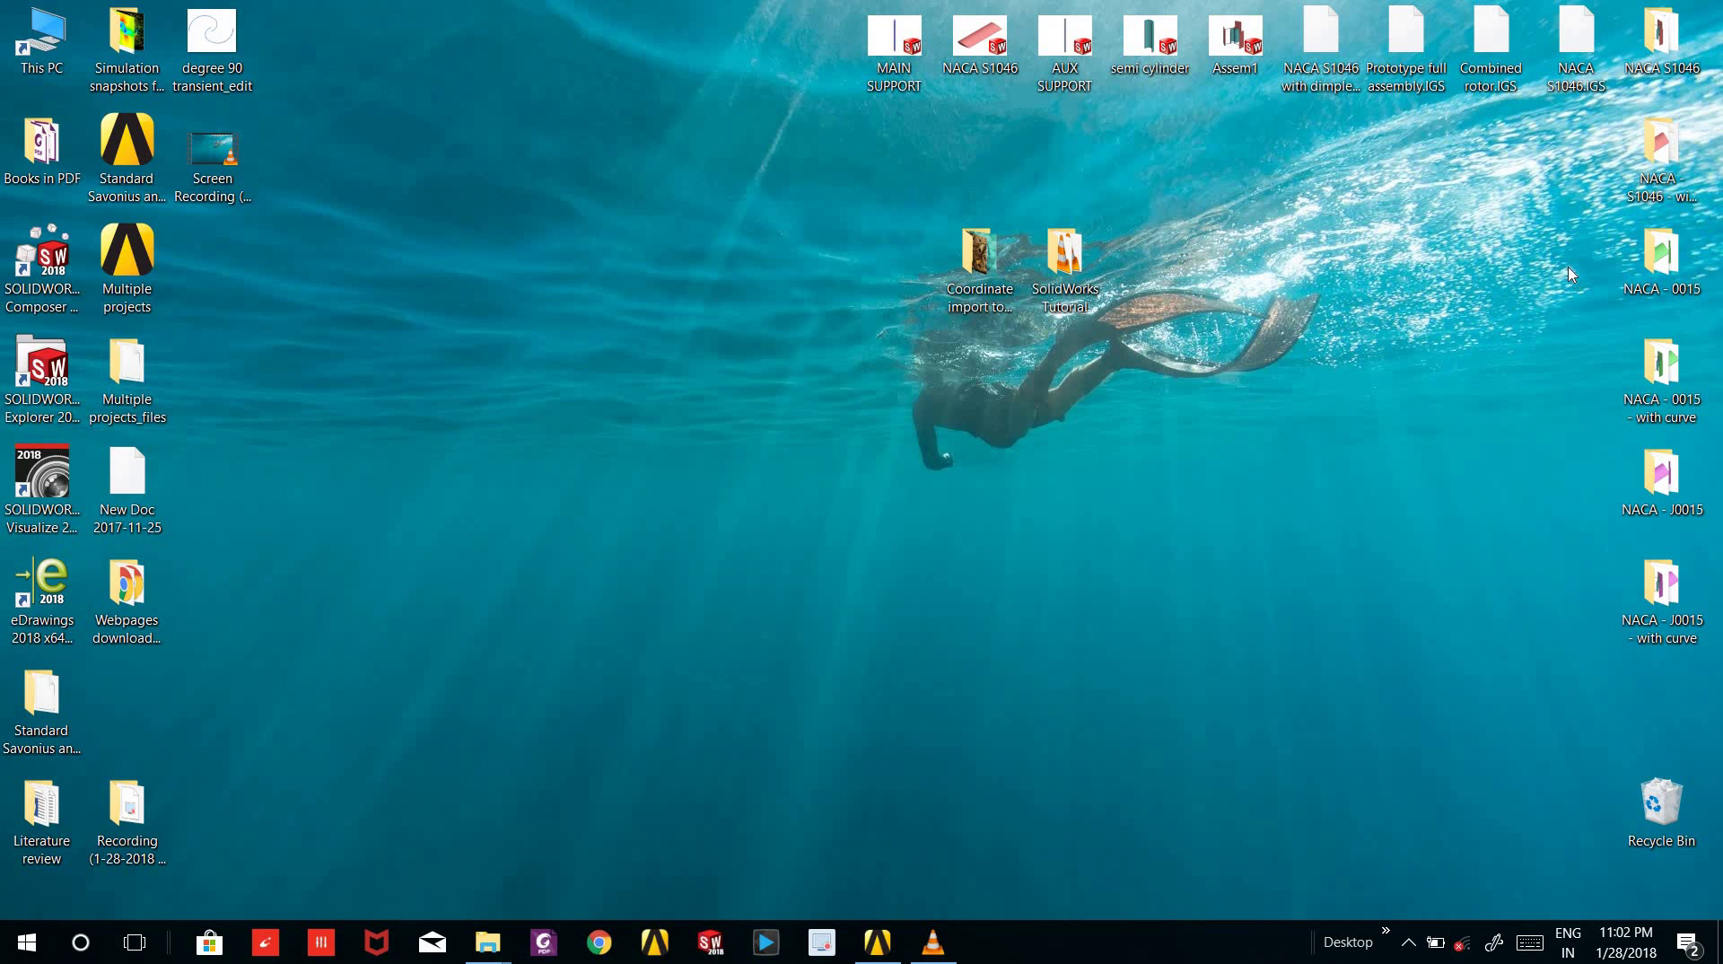
- Open the full assm assembly from the NACA - 0015 folder in SOLIDWORKS, declining product activation
{"action": "double_click", "coordinate": [1659, 262]}
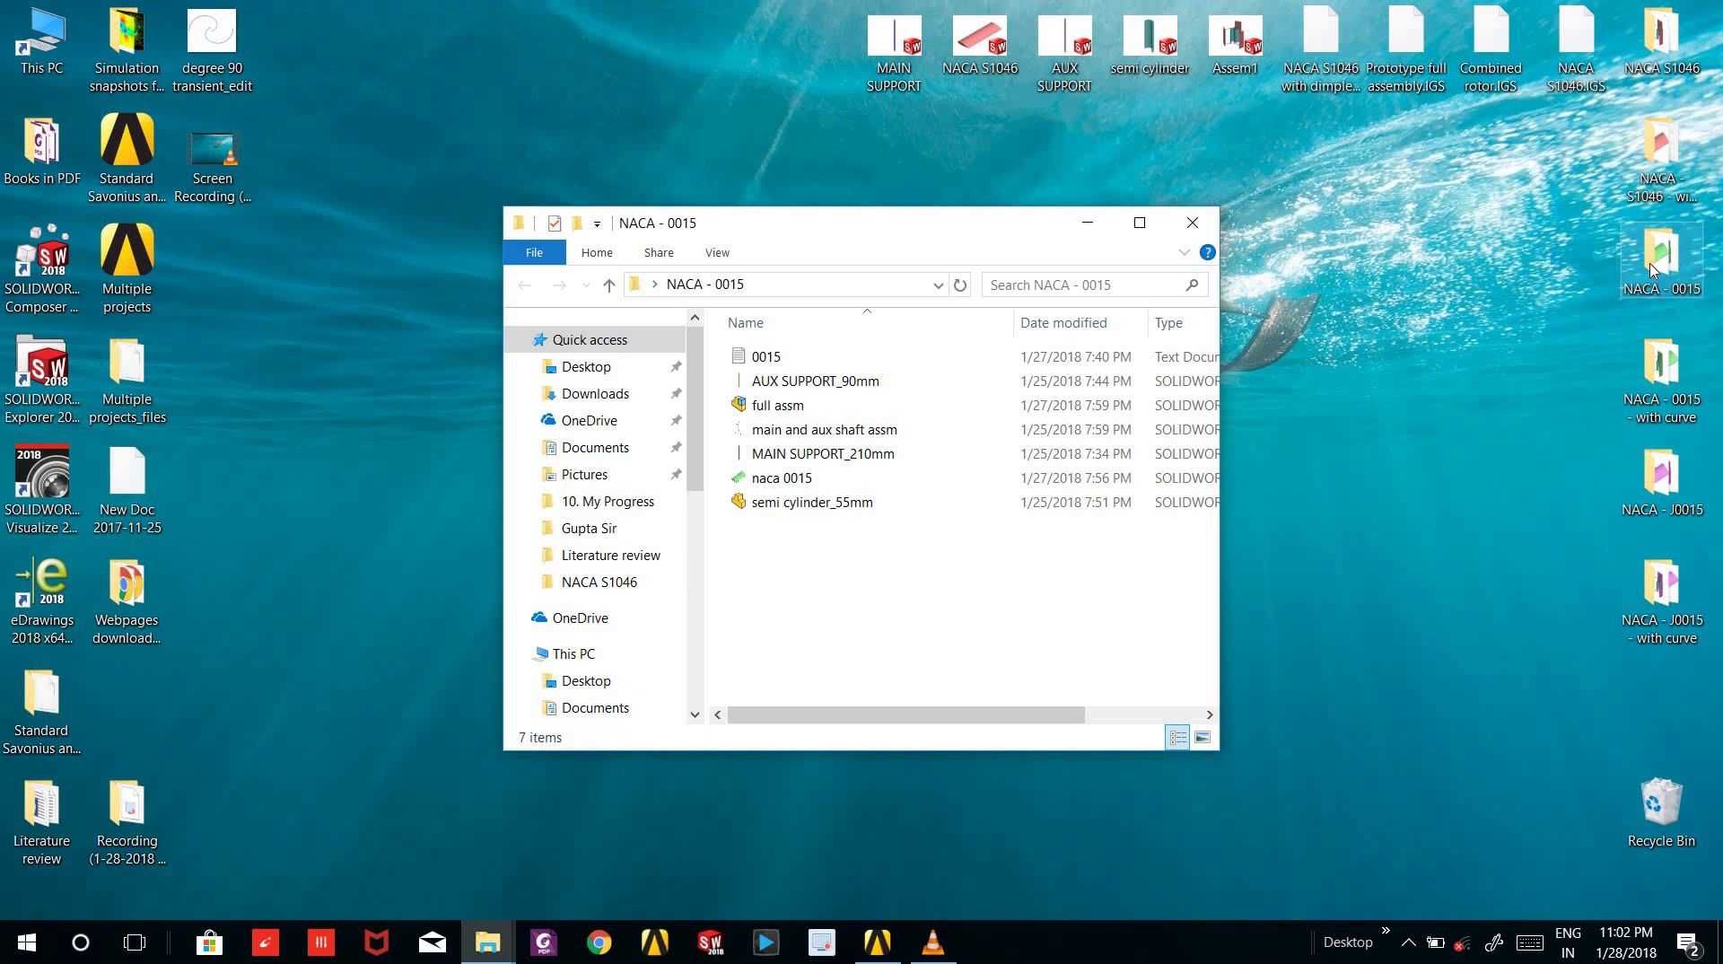
{"action": "left_click", "coordinate": [1149, 221]}
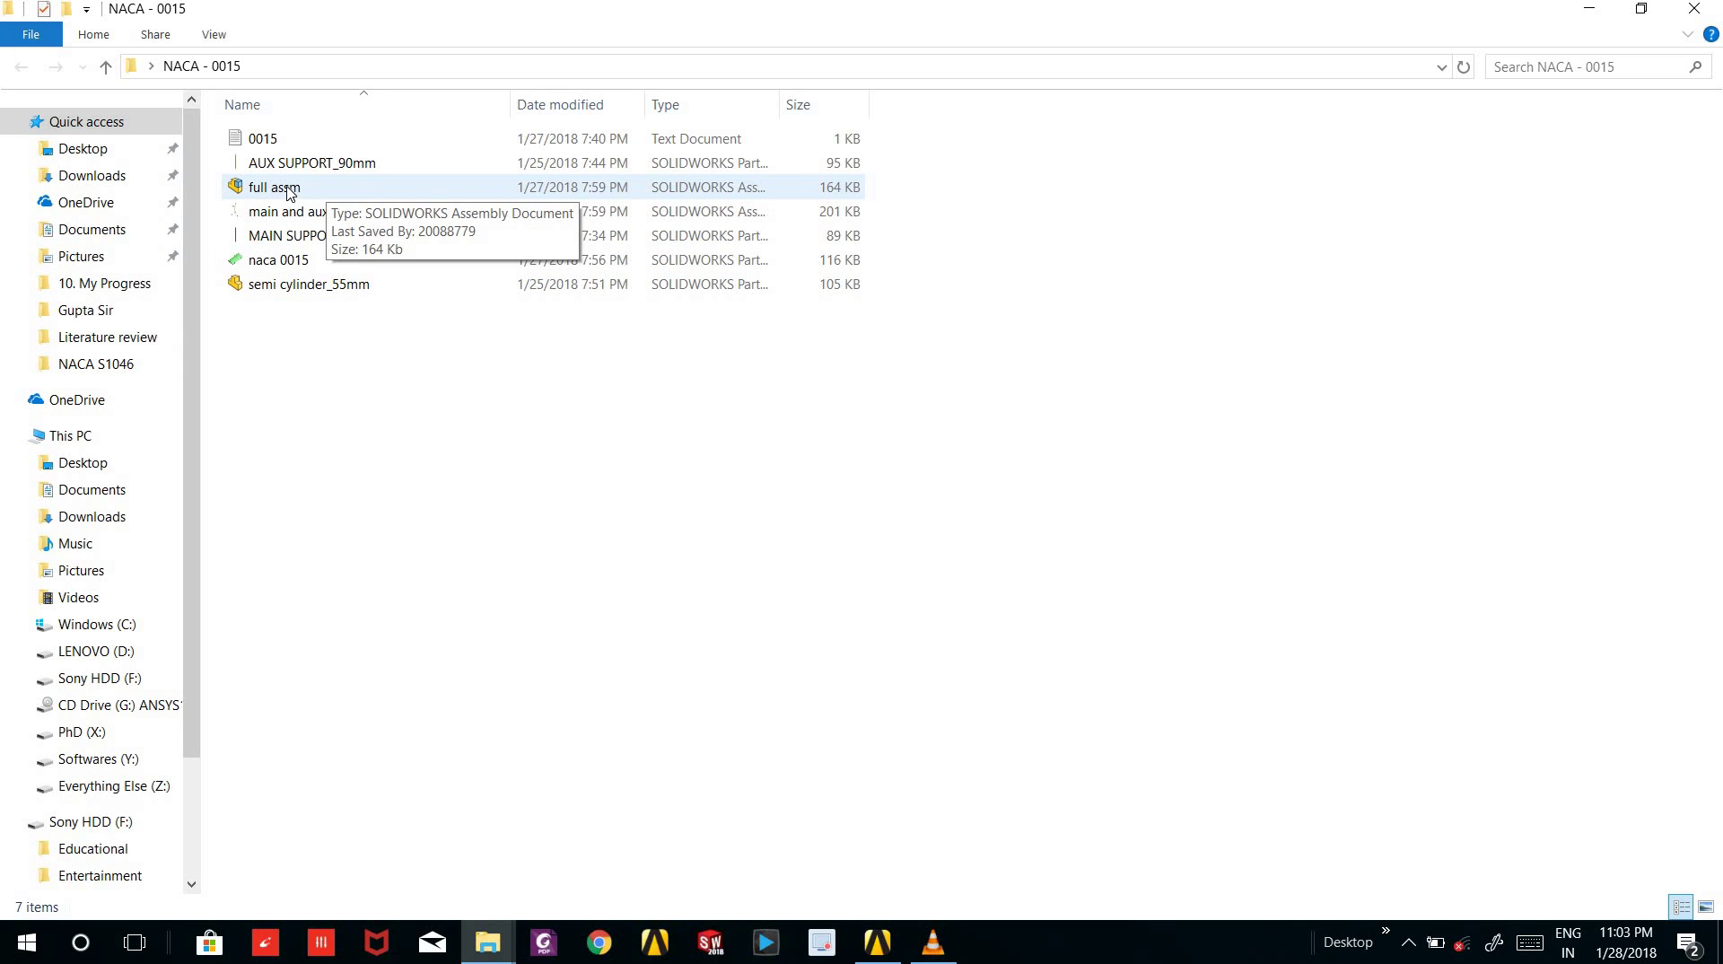
{"action": "double_click", "coordinate": [274, 187]}
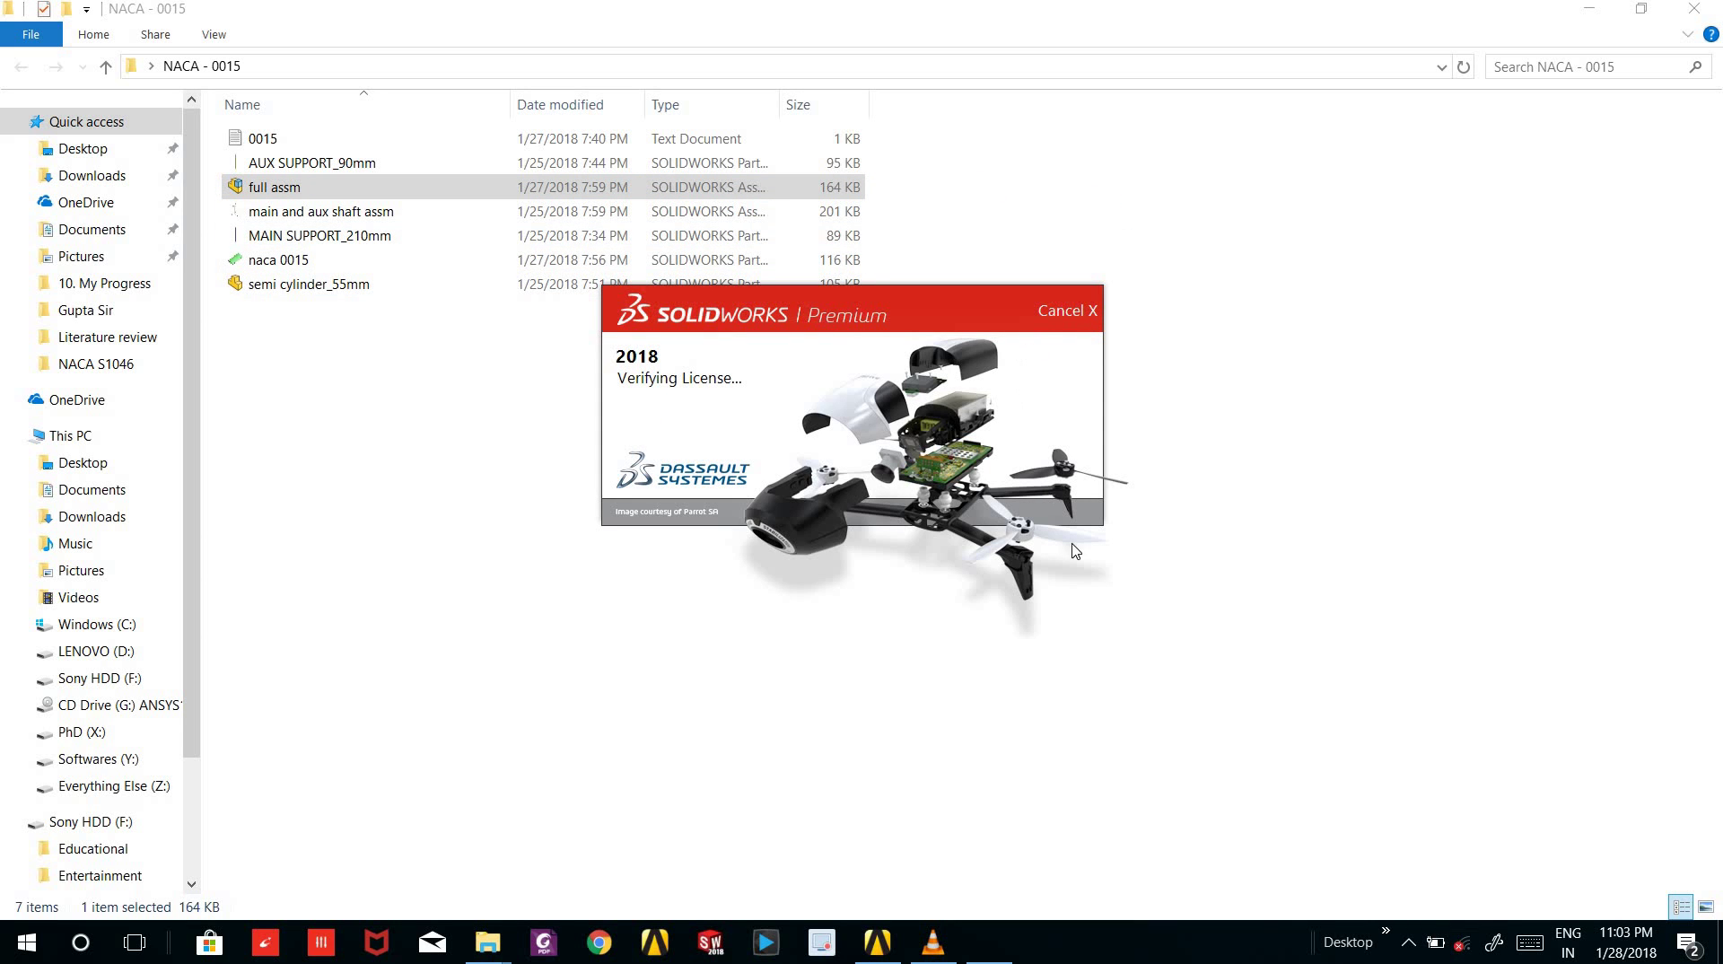
{"action": "left_click", "coordinate": [1050, 714]}
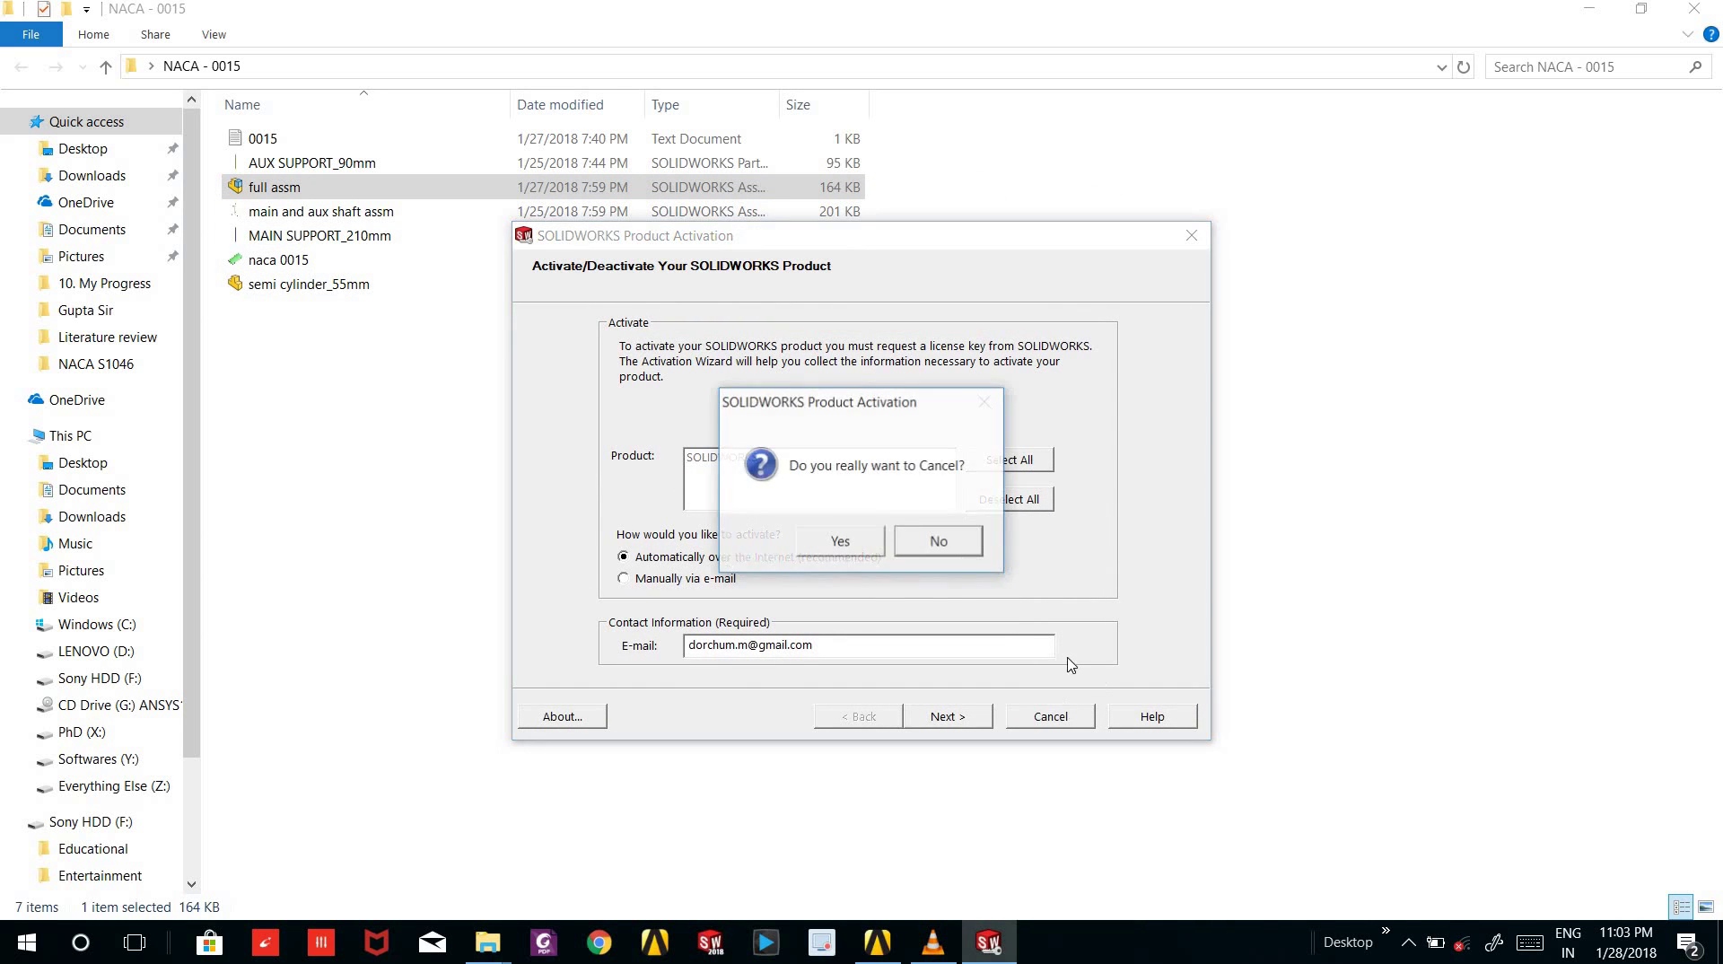
{"action": "left_click", "coordinate": [850, 541]}
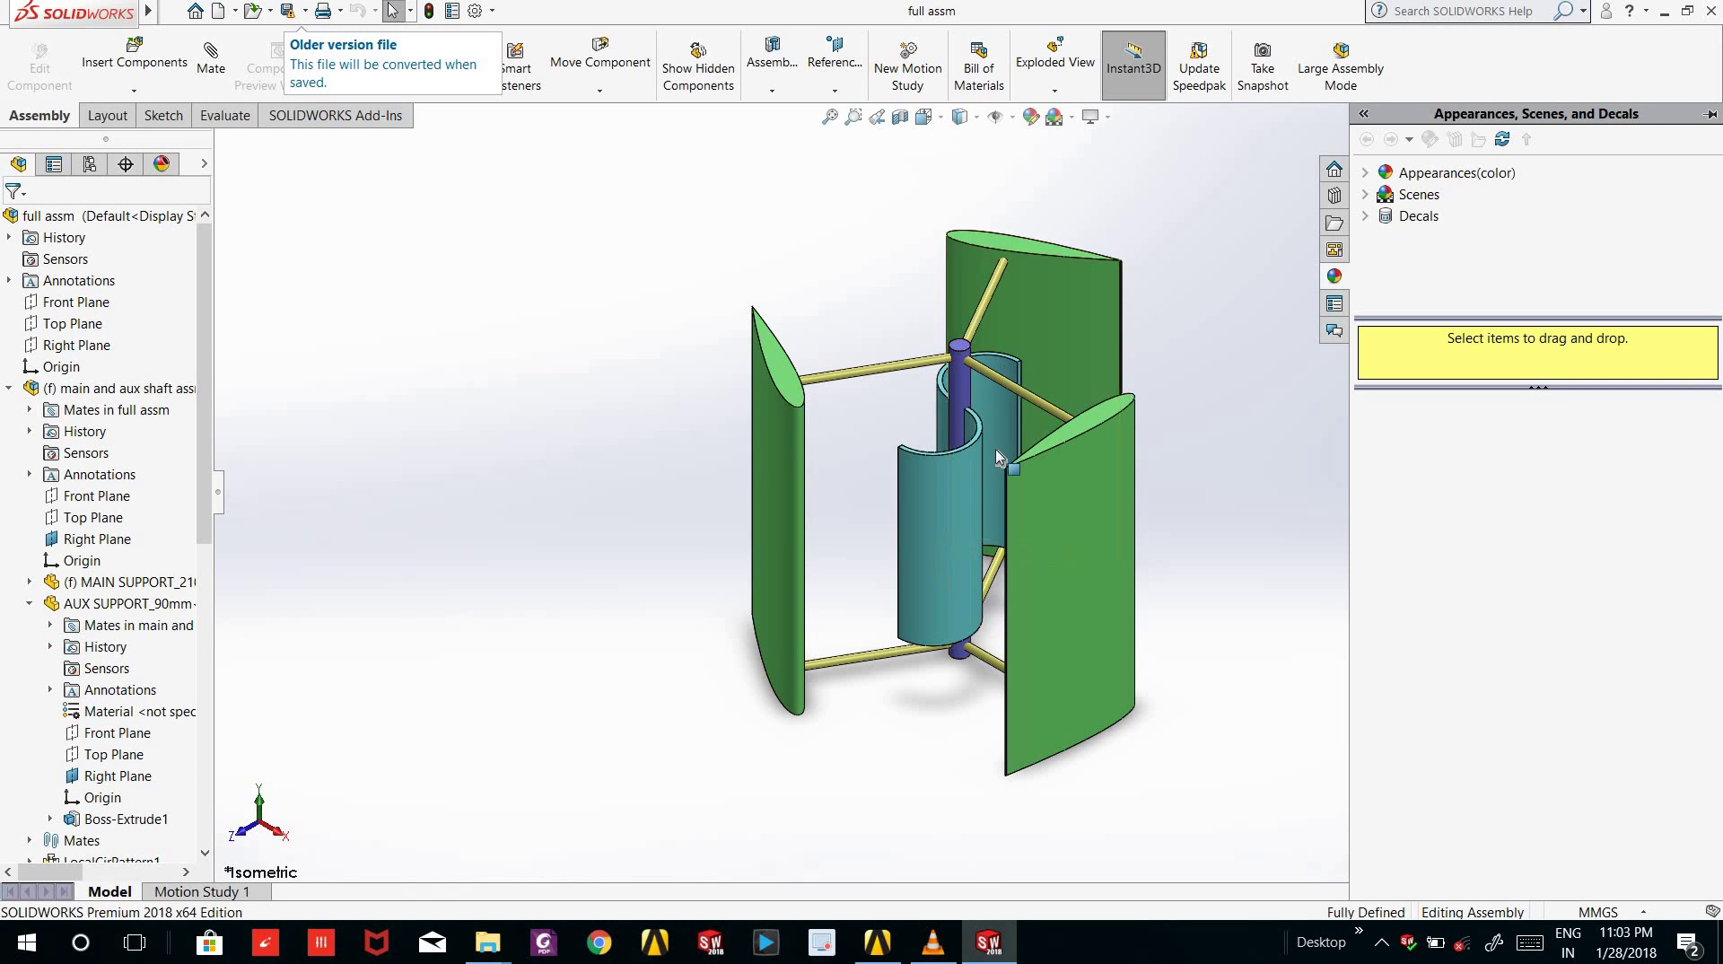
- Save the turbine assembly to the Desktop as an IGES (*.igs) file named NACA 0015
{"action": "mouse_move", "coordinate": [72, 10]}
{"action": "left_click", "coordinate": [172, 10]}
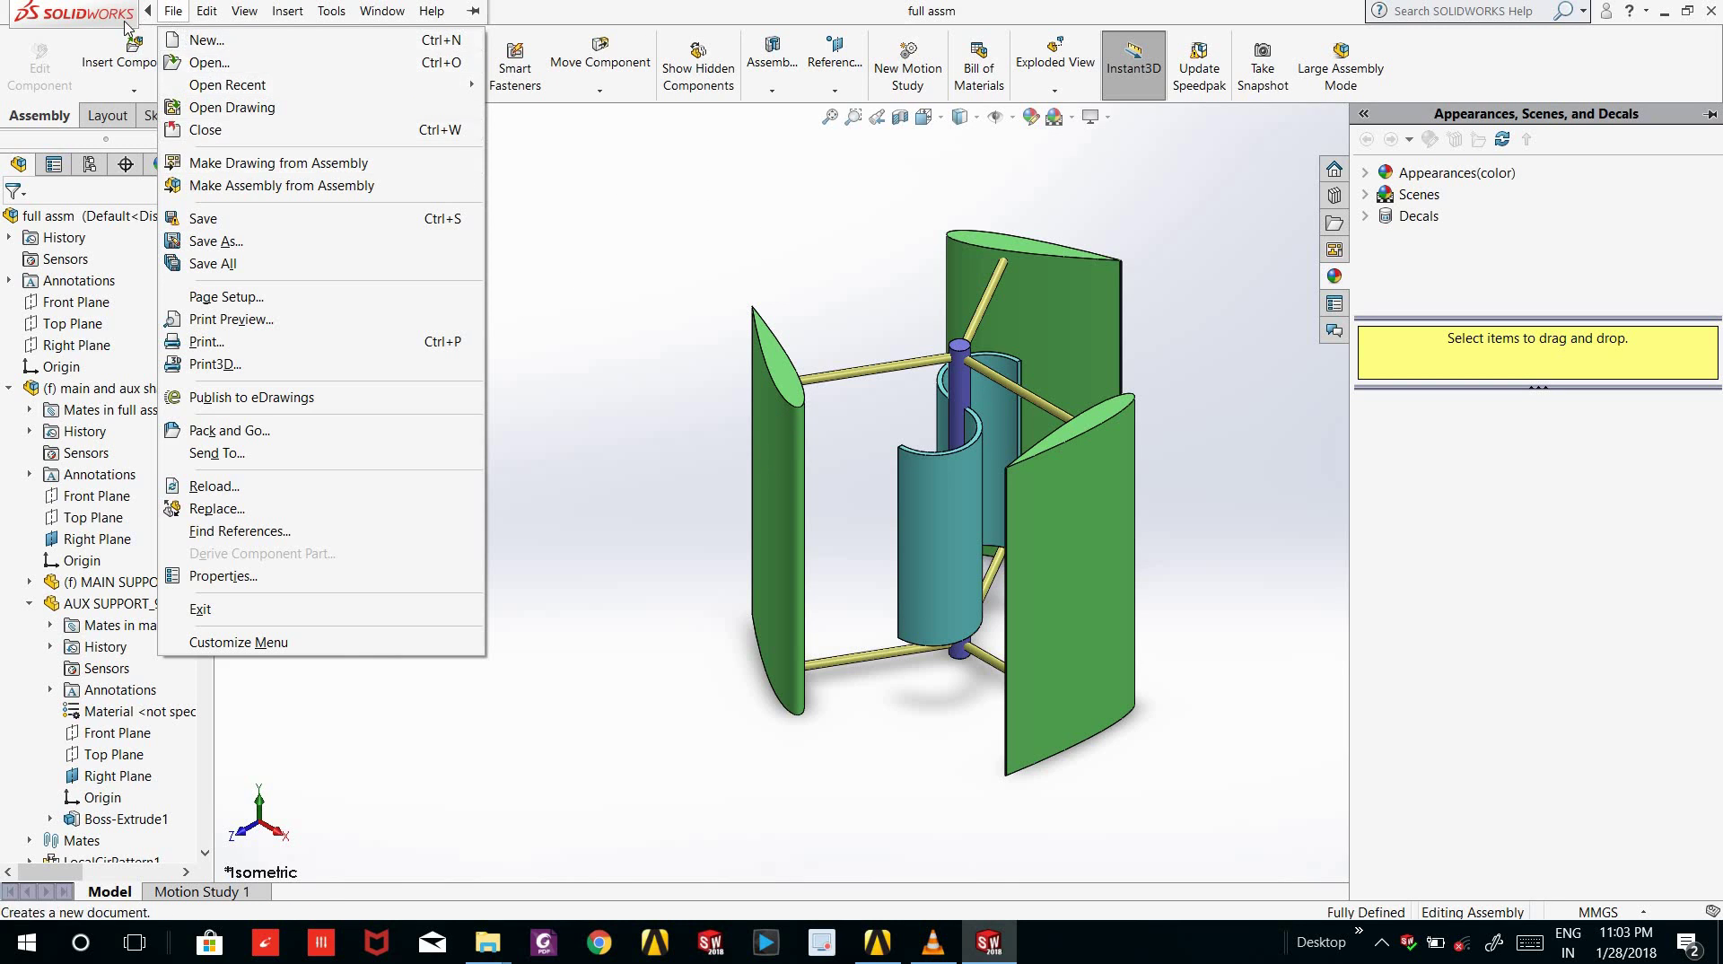
{"action": "left_click", "coordinate": [168, 15]}
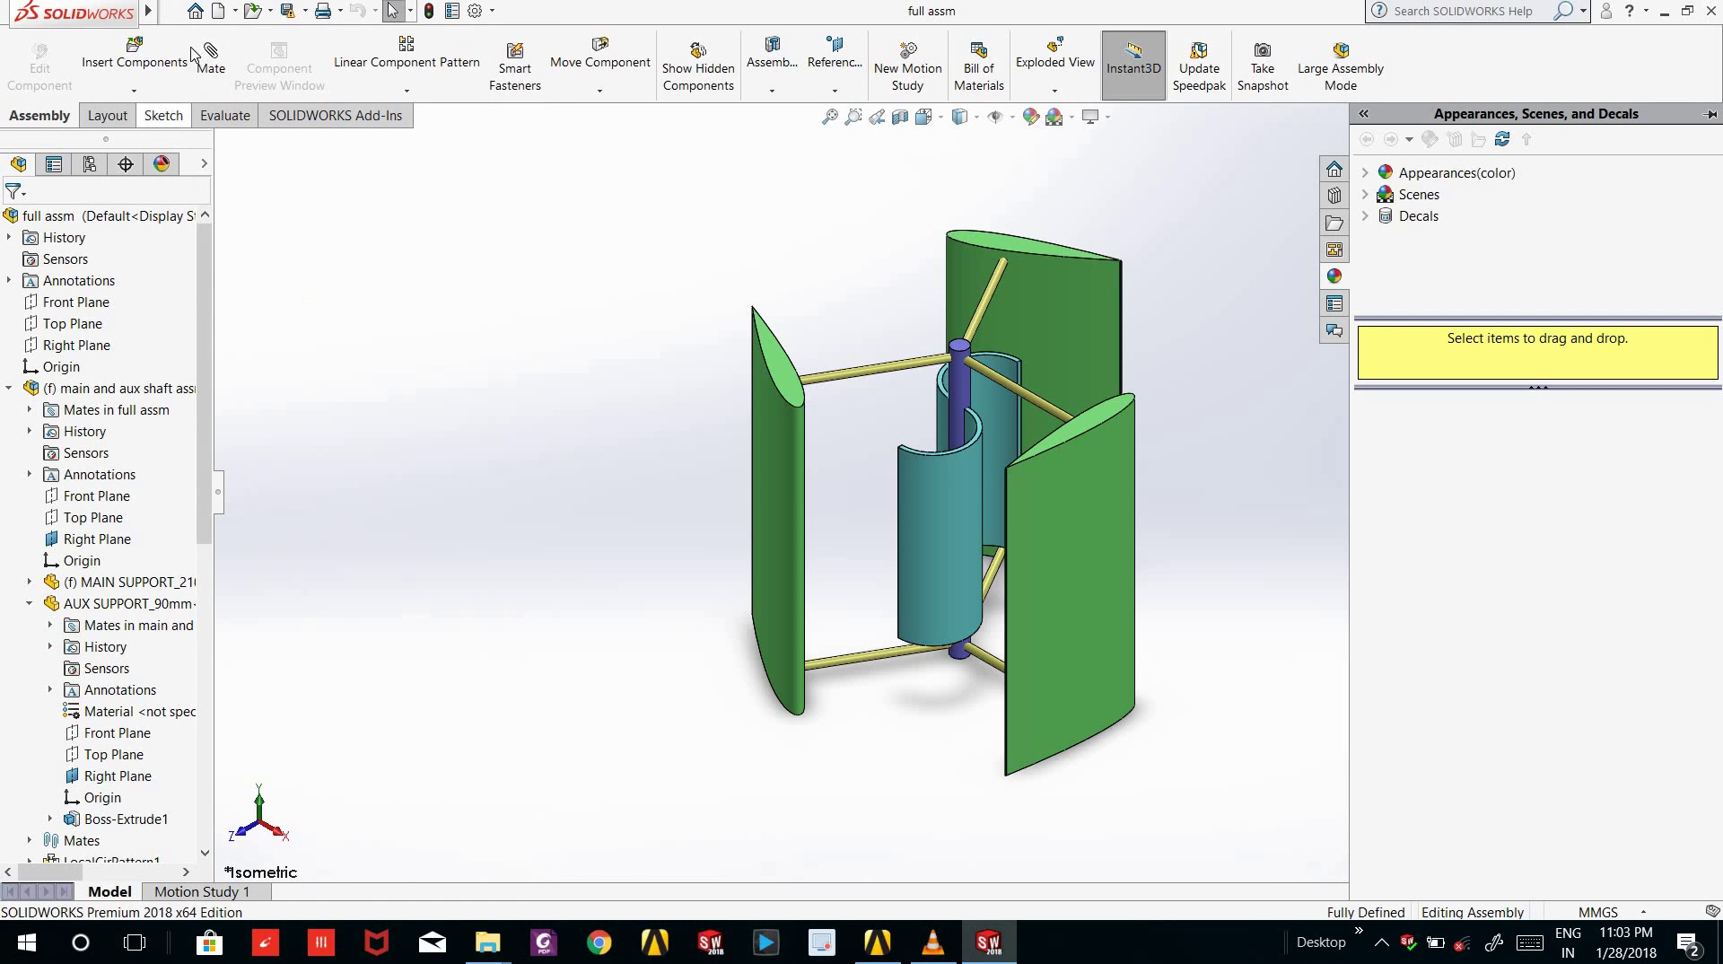
{"action": "left_click", "coordinate": [173, 11]}
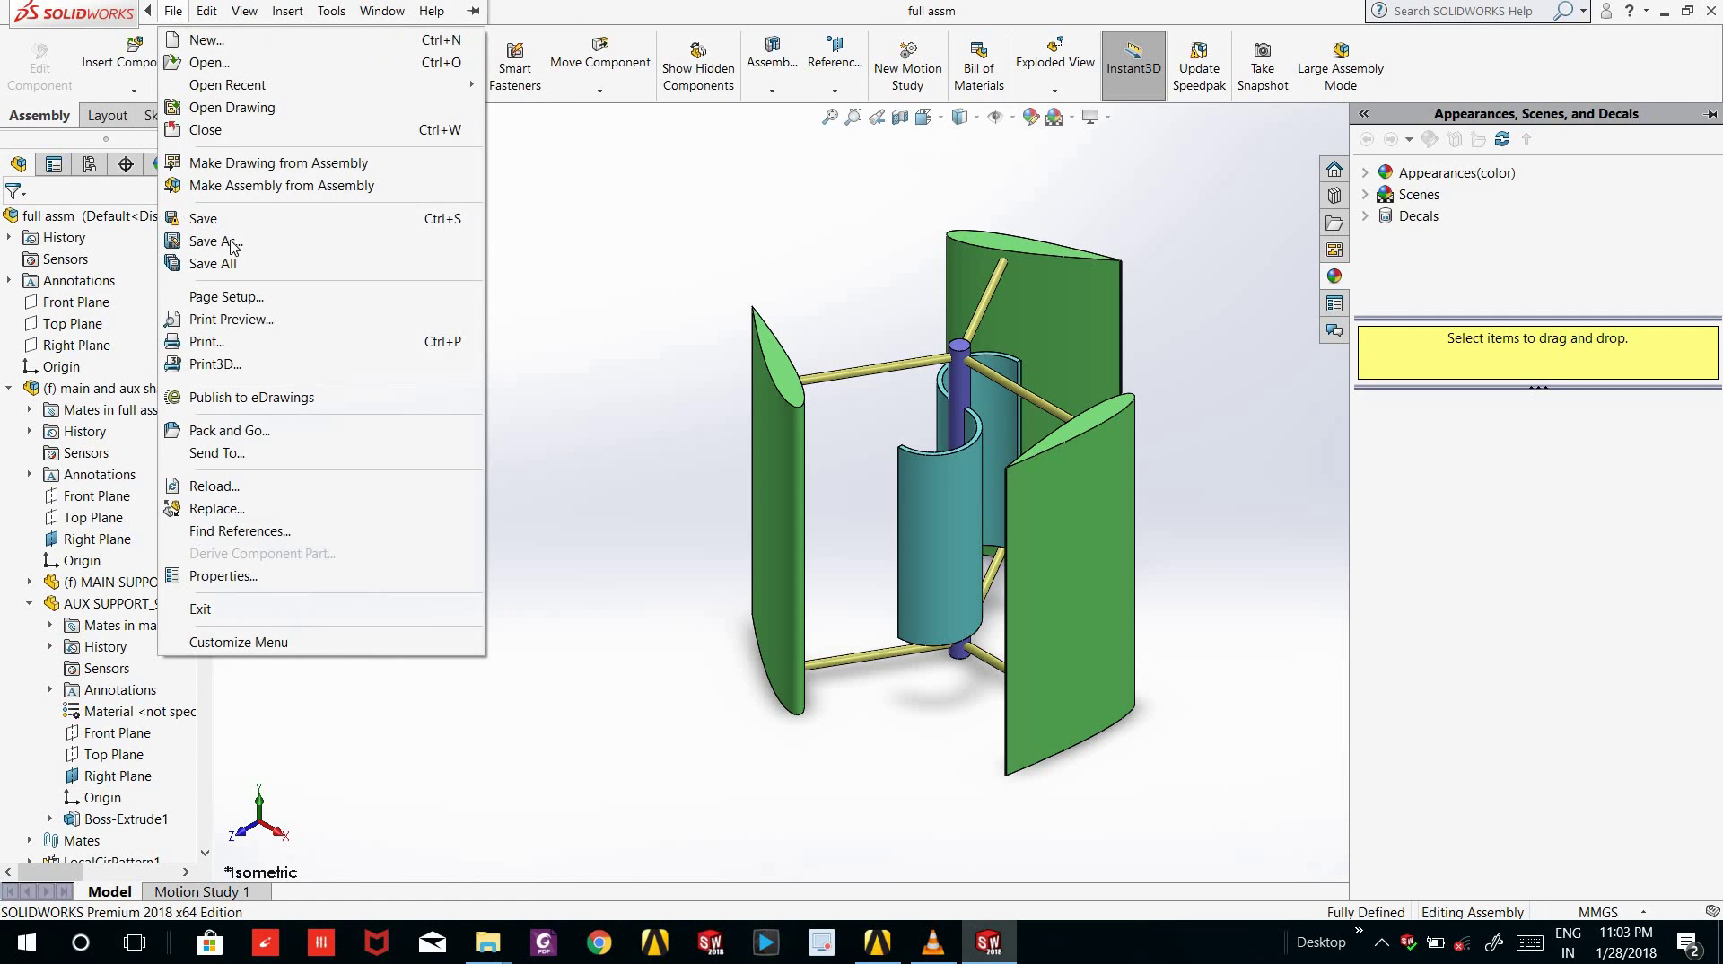
{"action": "left_click", "coordinate": [266, 242]}
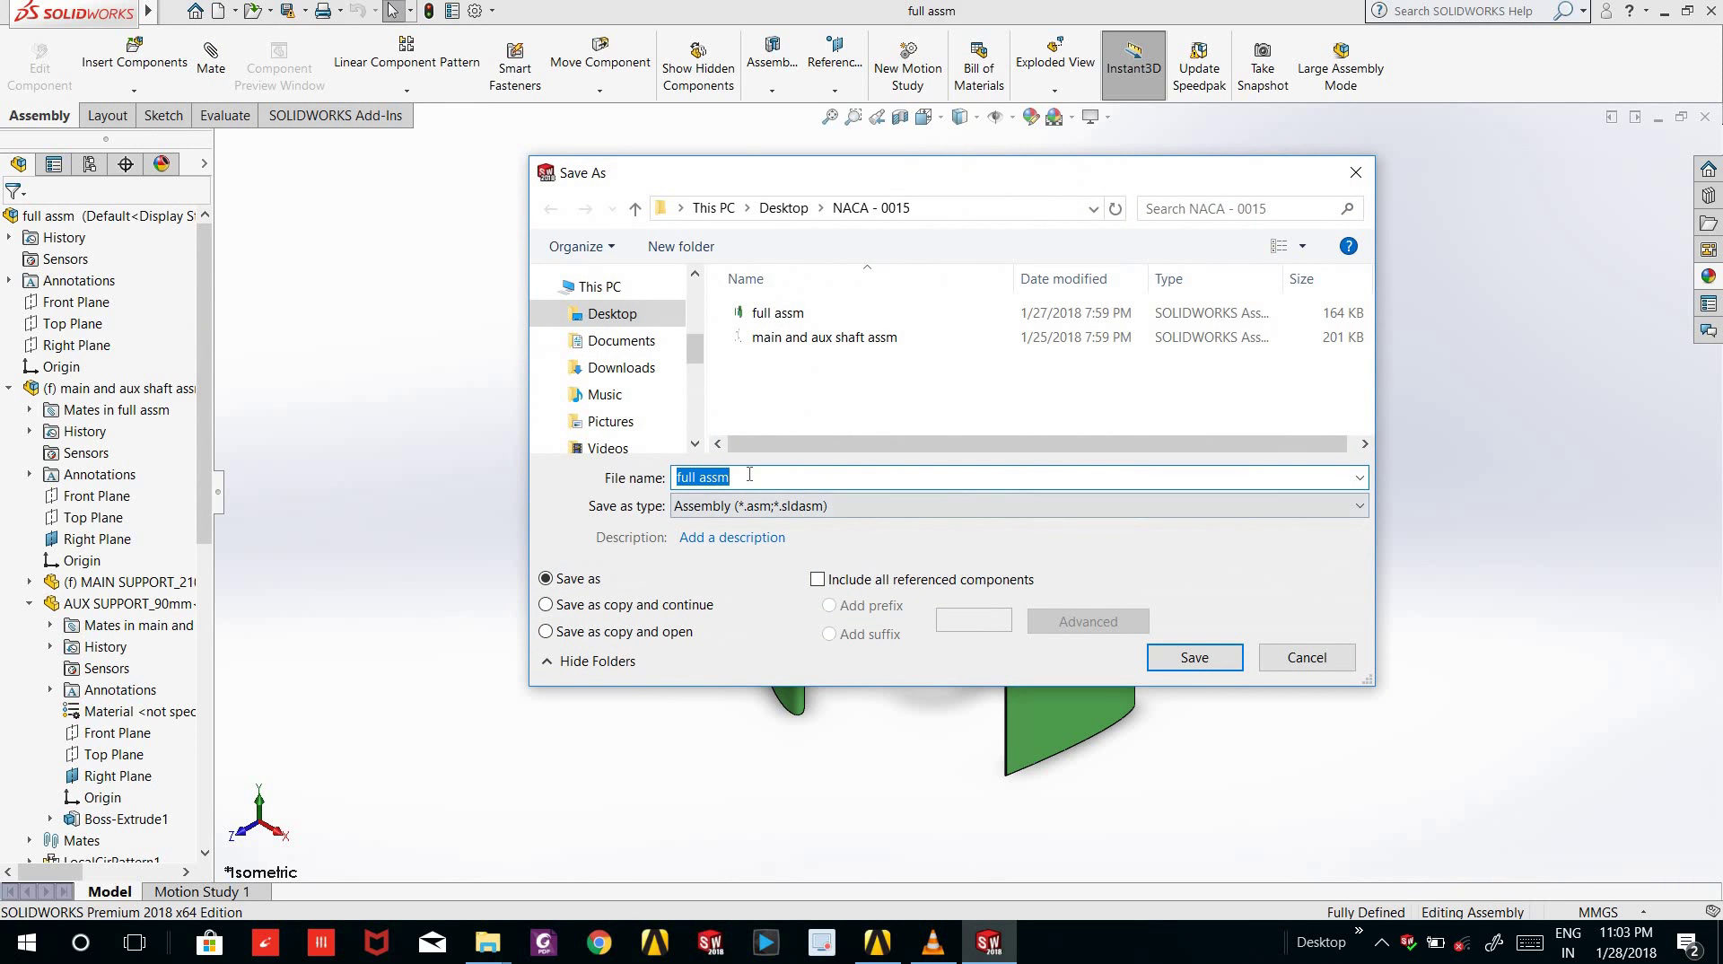
{"action": "left_click", "coordinate": [613, 316]}
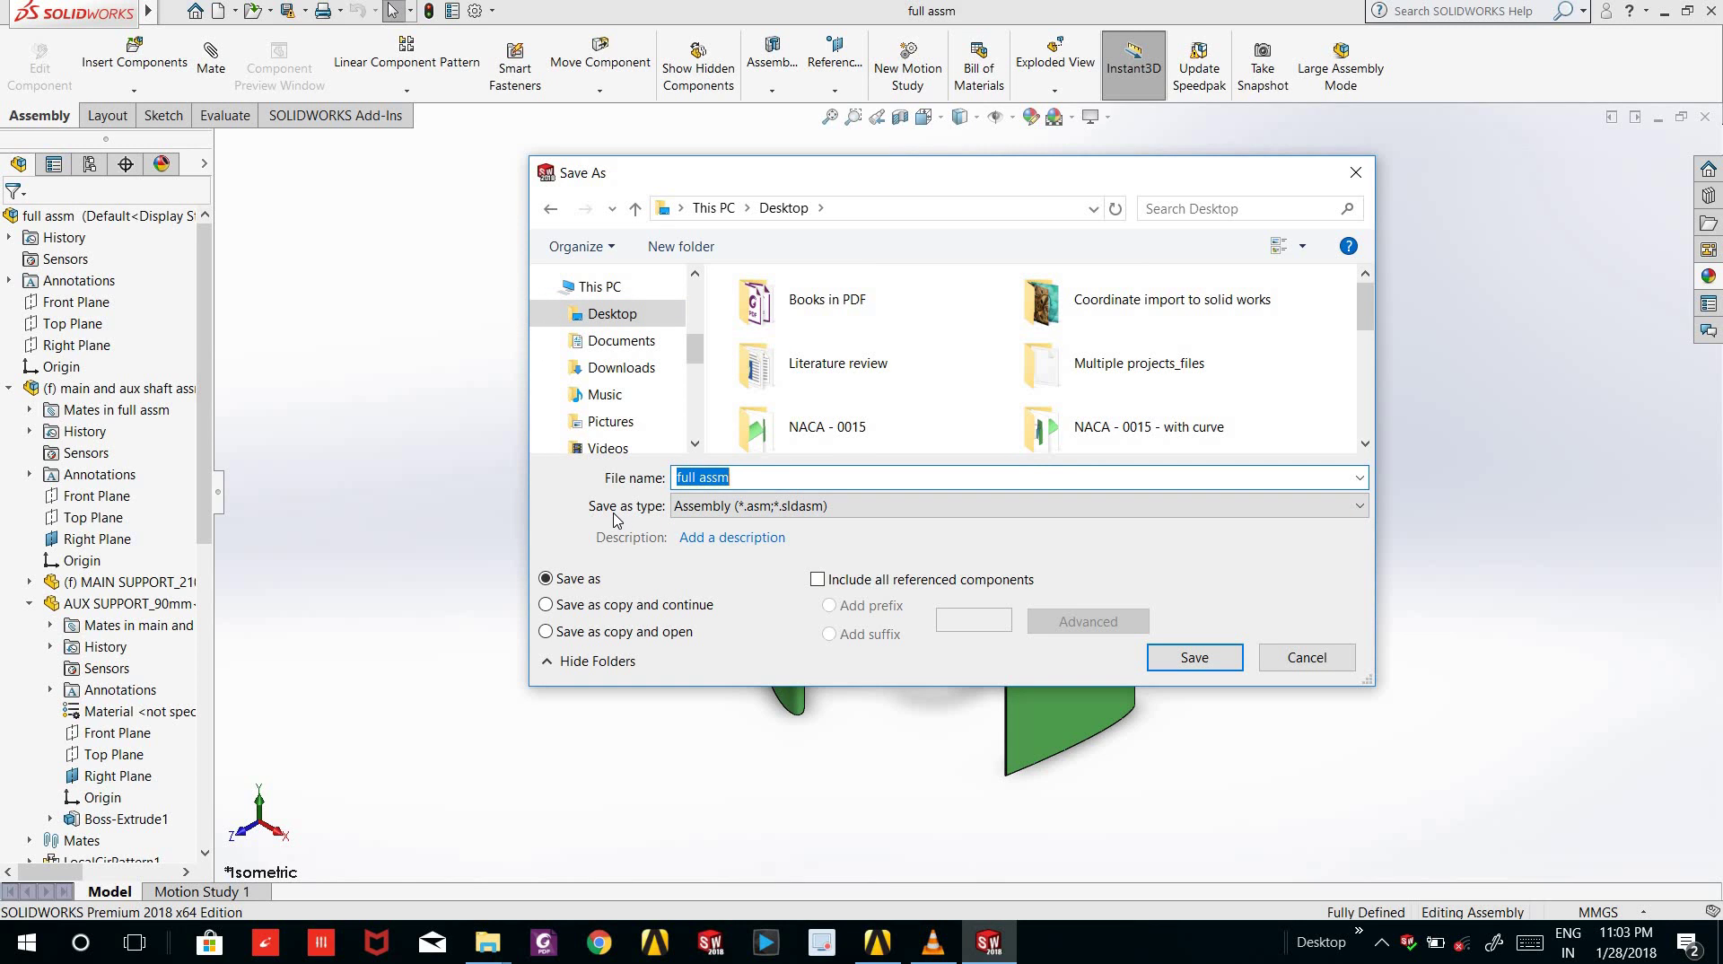
{"action": "type", "text": "NAC"}
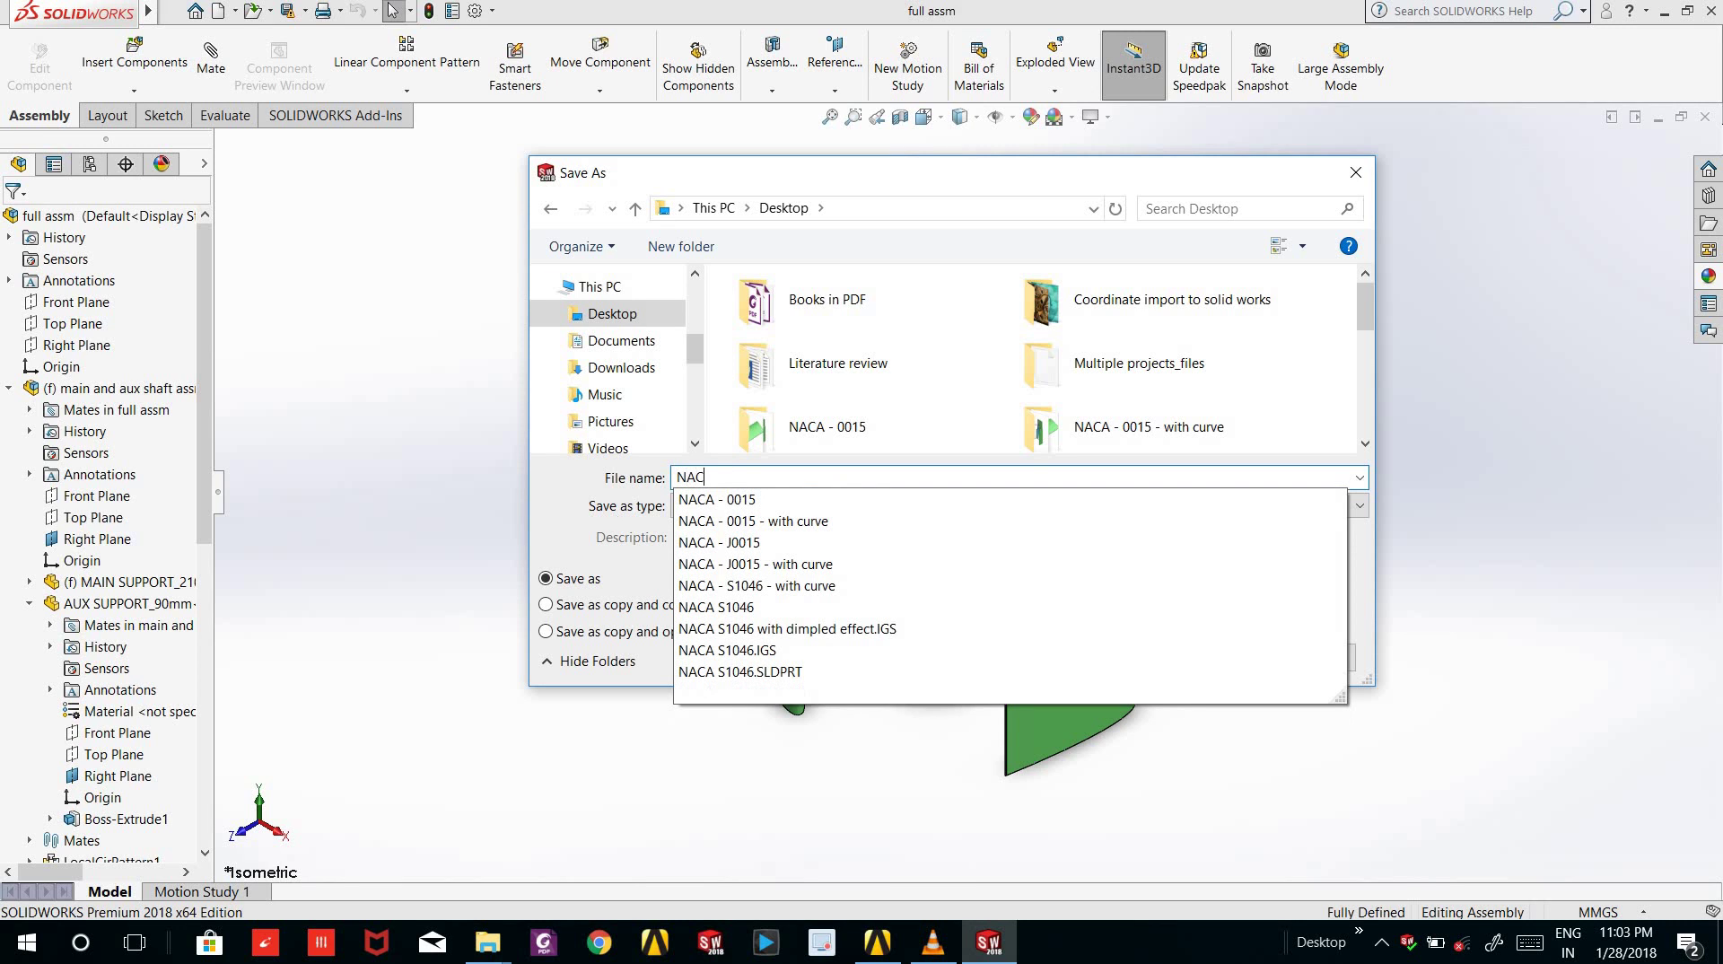
{"action": "type", "text": "A 0015"}
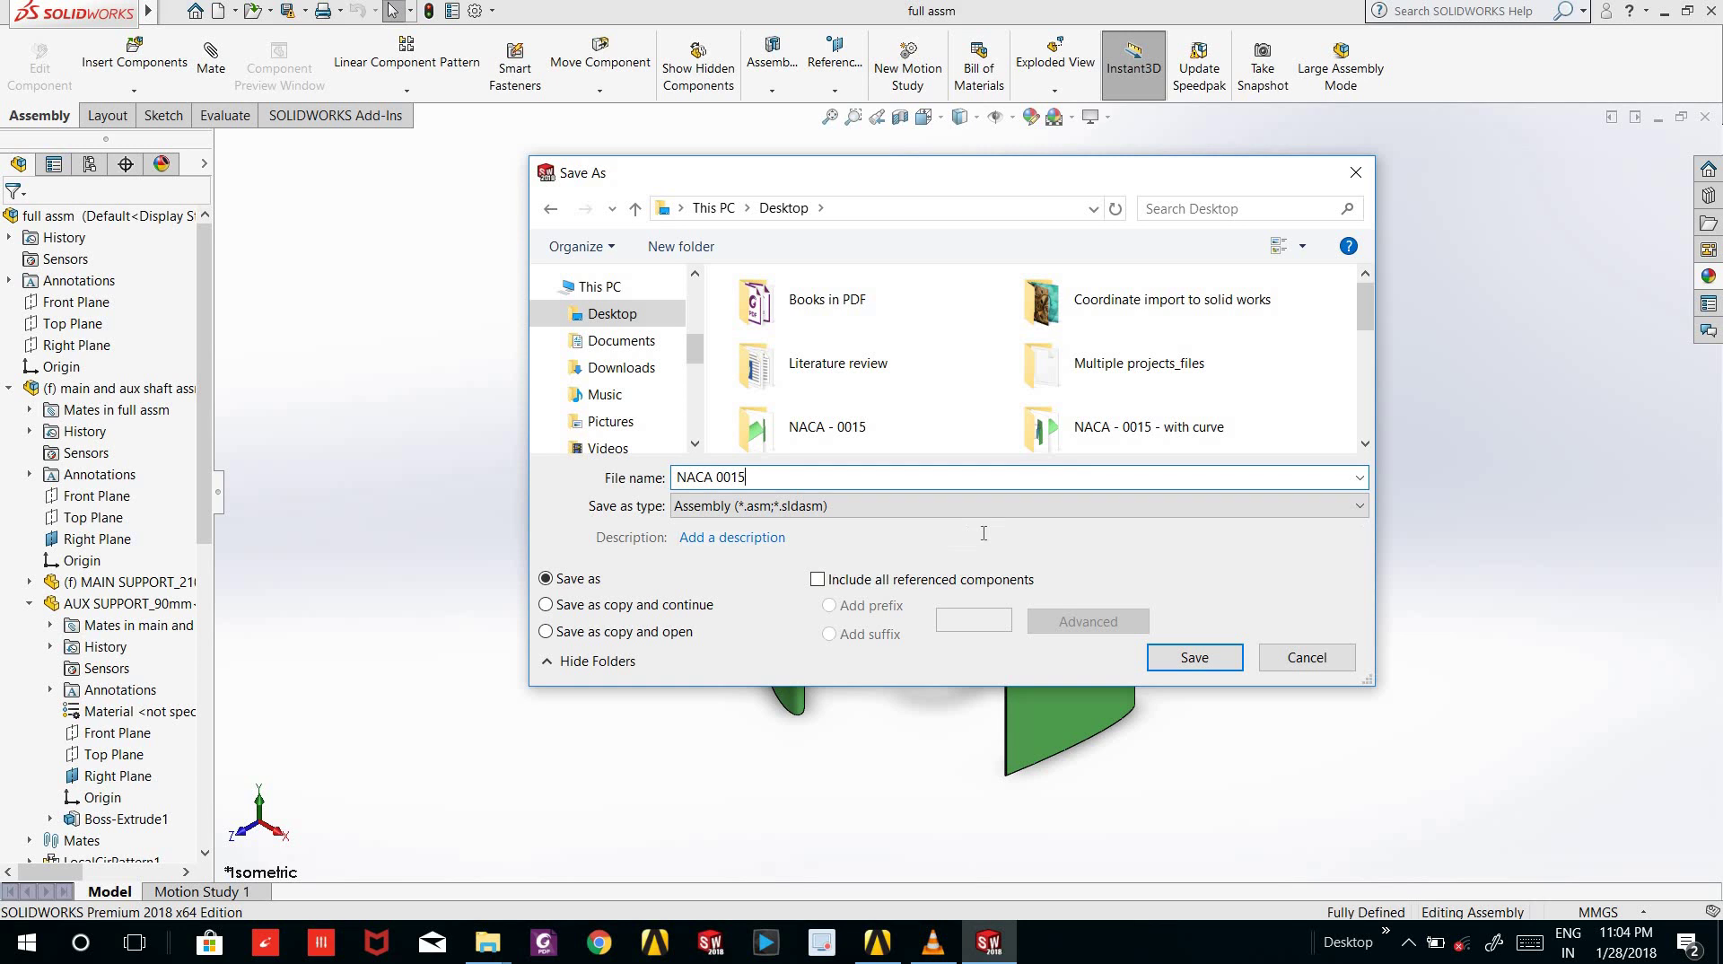
{"action": "left_click", "coordinate": [832, 505]}
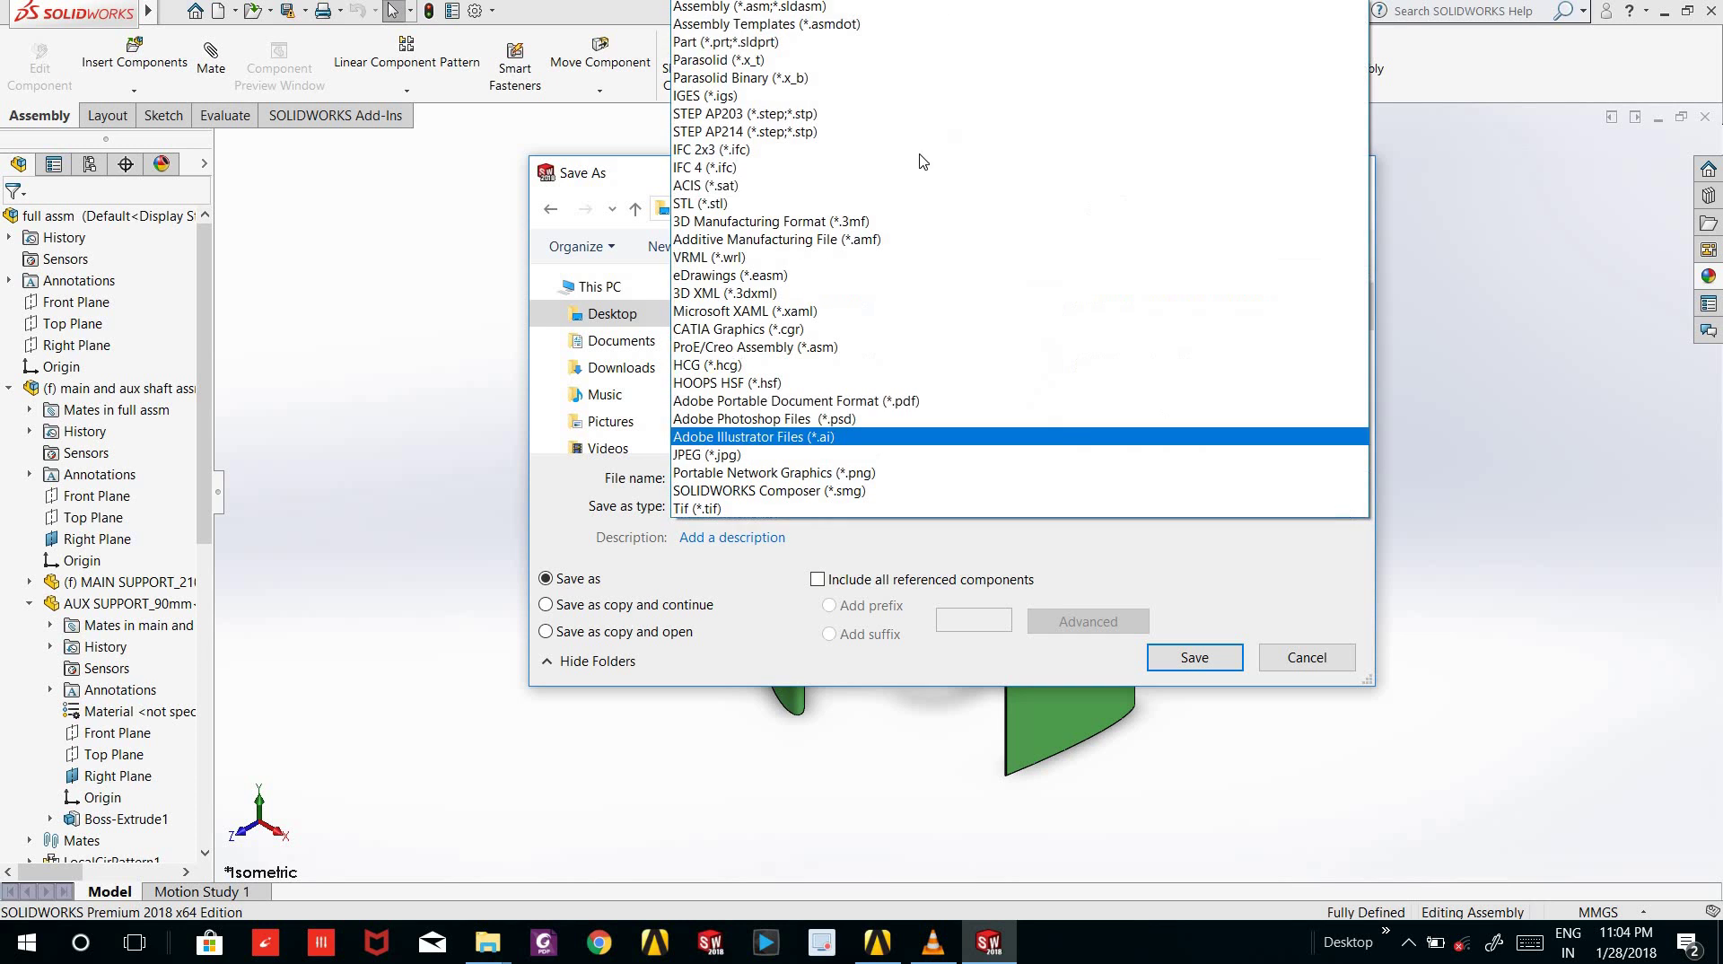
{"action": "left_click", "coordinate": [897, 95]}
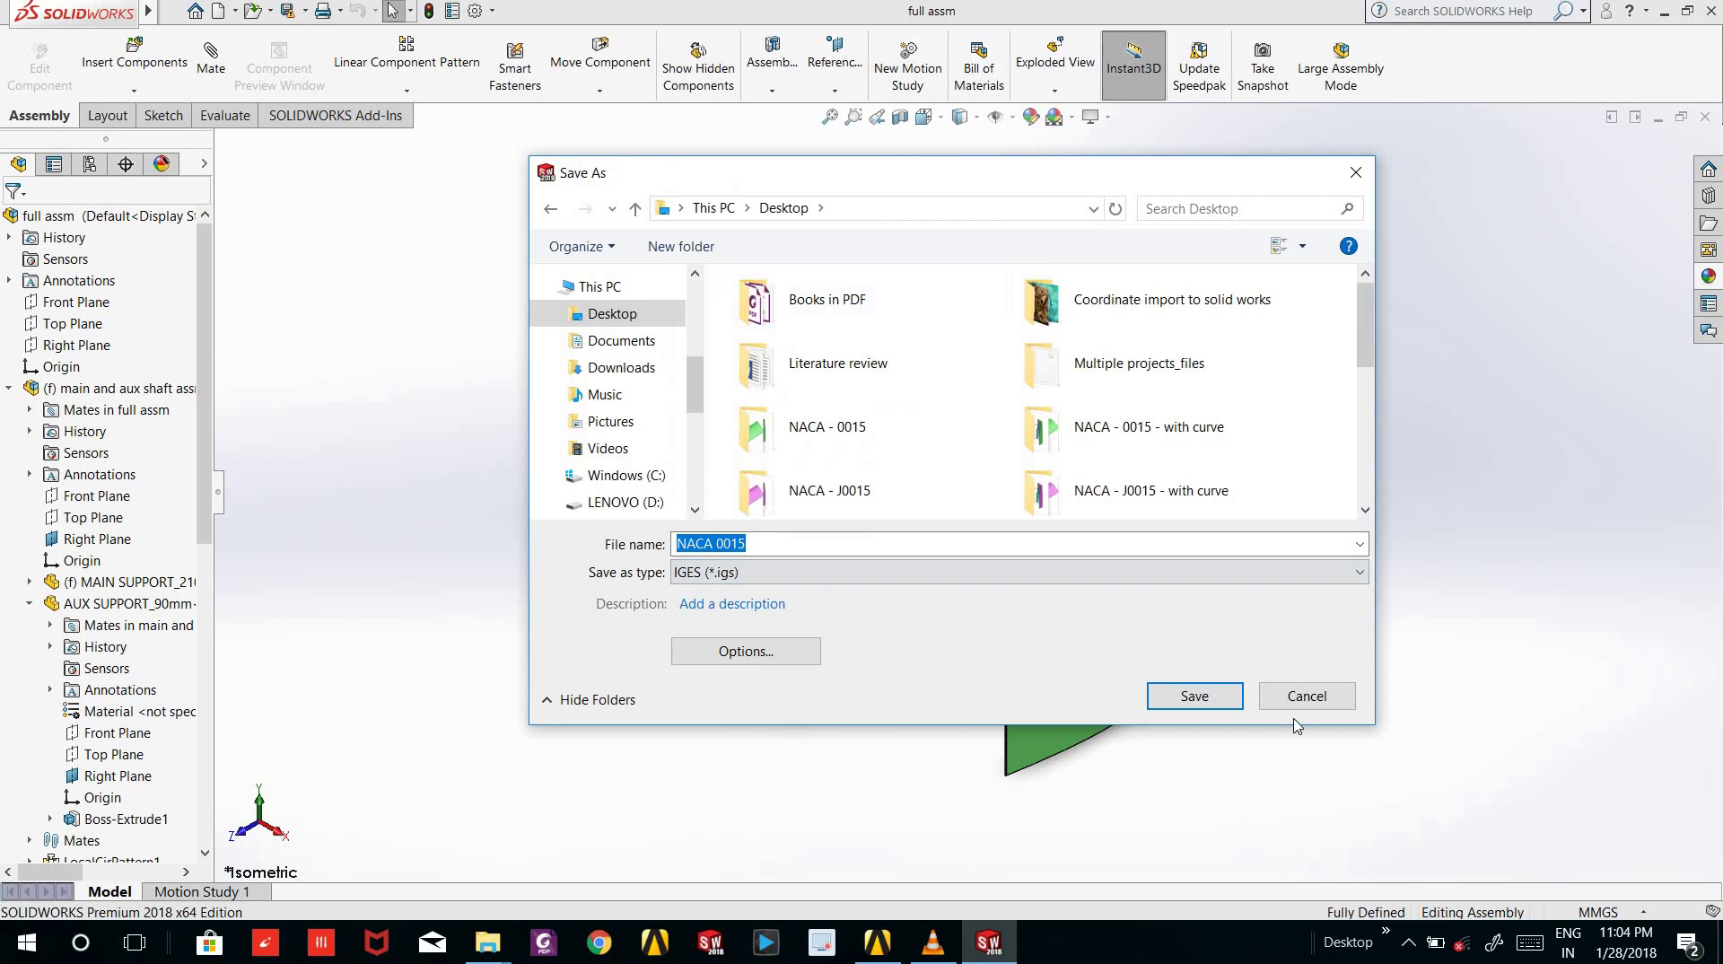
{"action": "left_click", "coordinate": [1194, 697]}
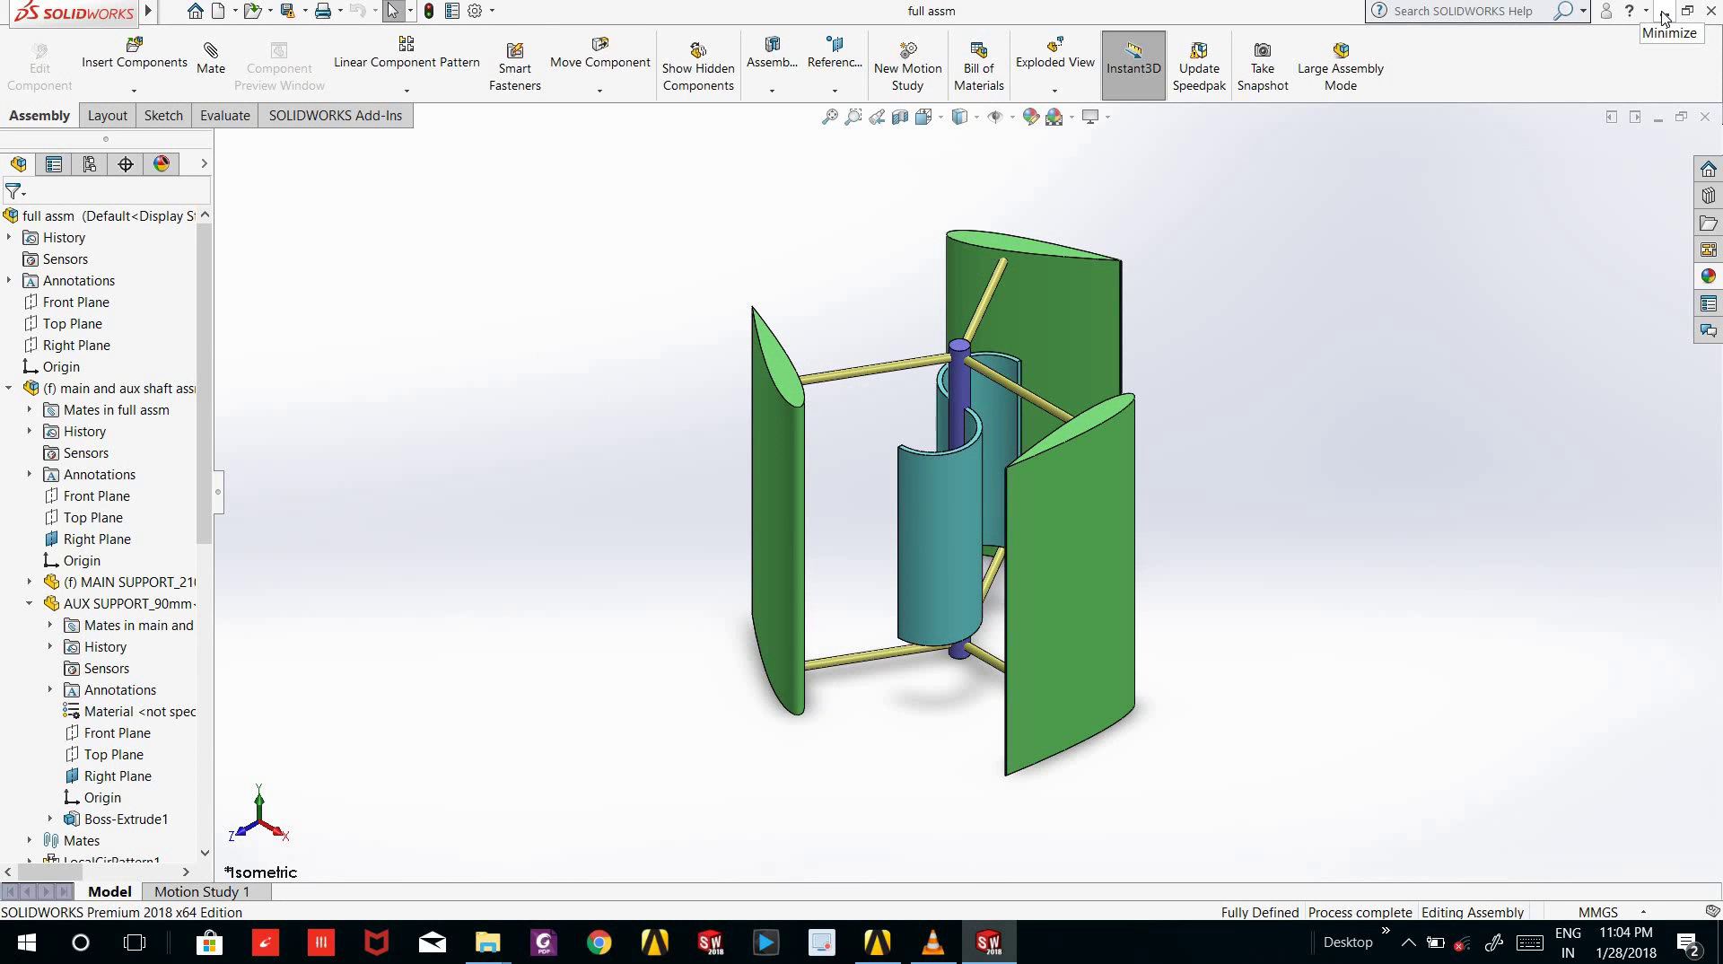
- Minimize SOLIDWORKS and select the new NACA 0015.IGS file on the desktop
{"action": "left_click", "coordinate": [1664, 15]}
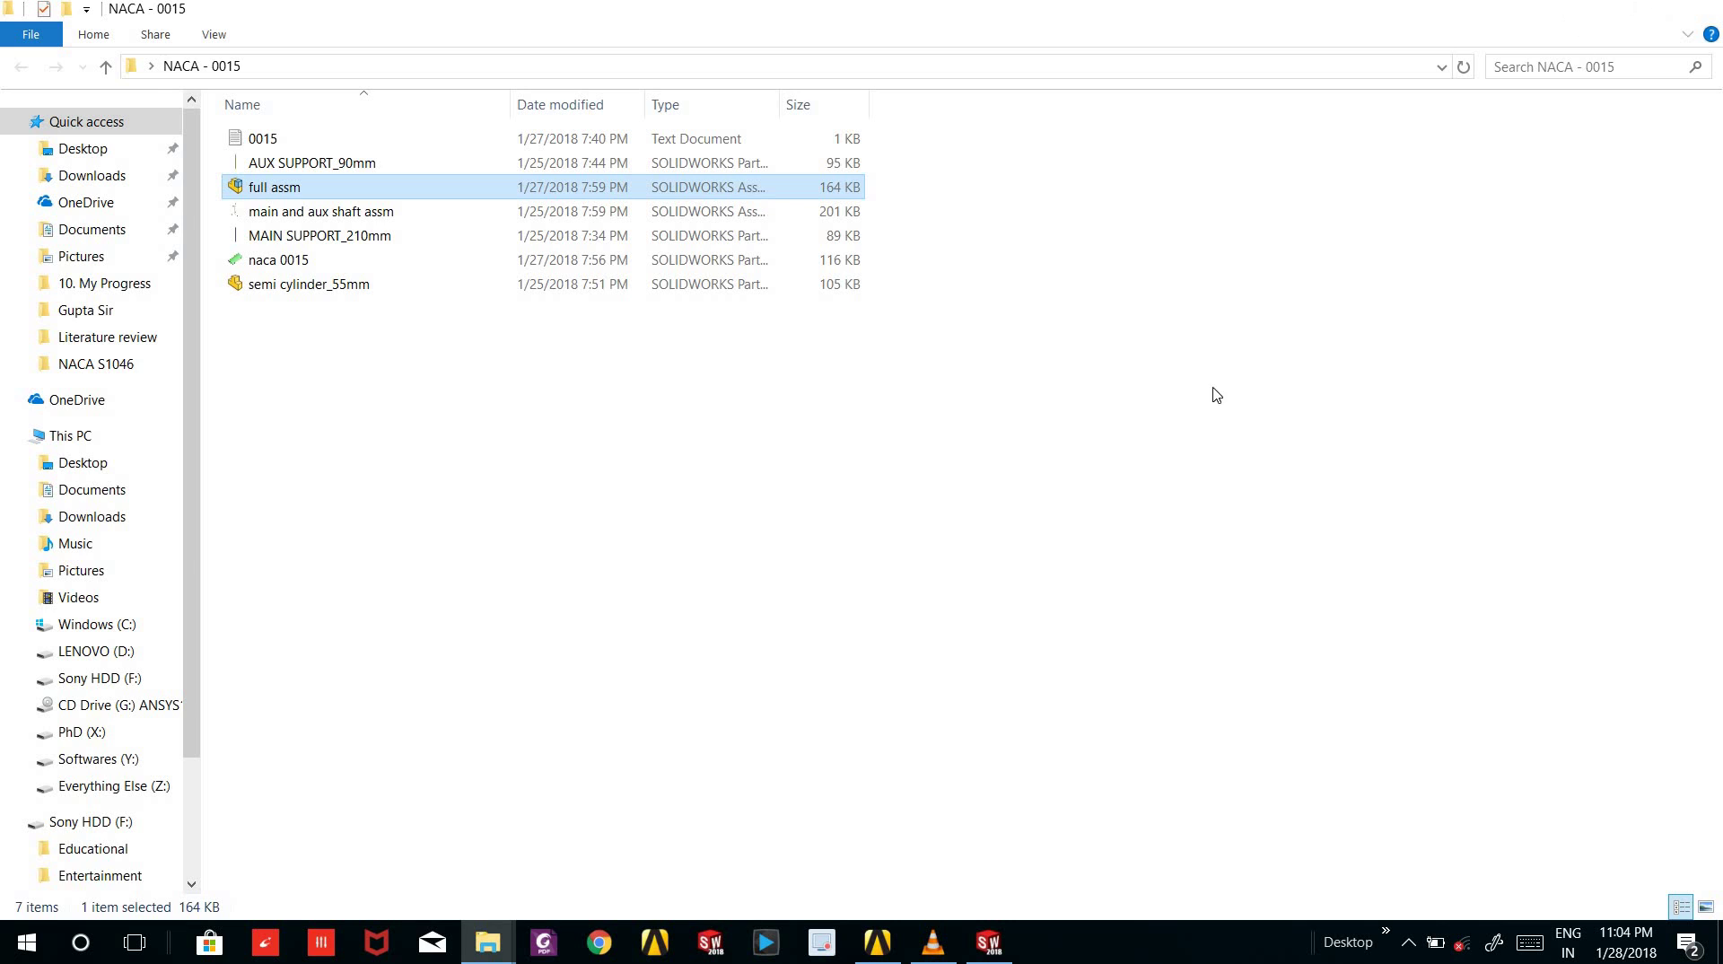
{"action": "key", "text": "super+d"}
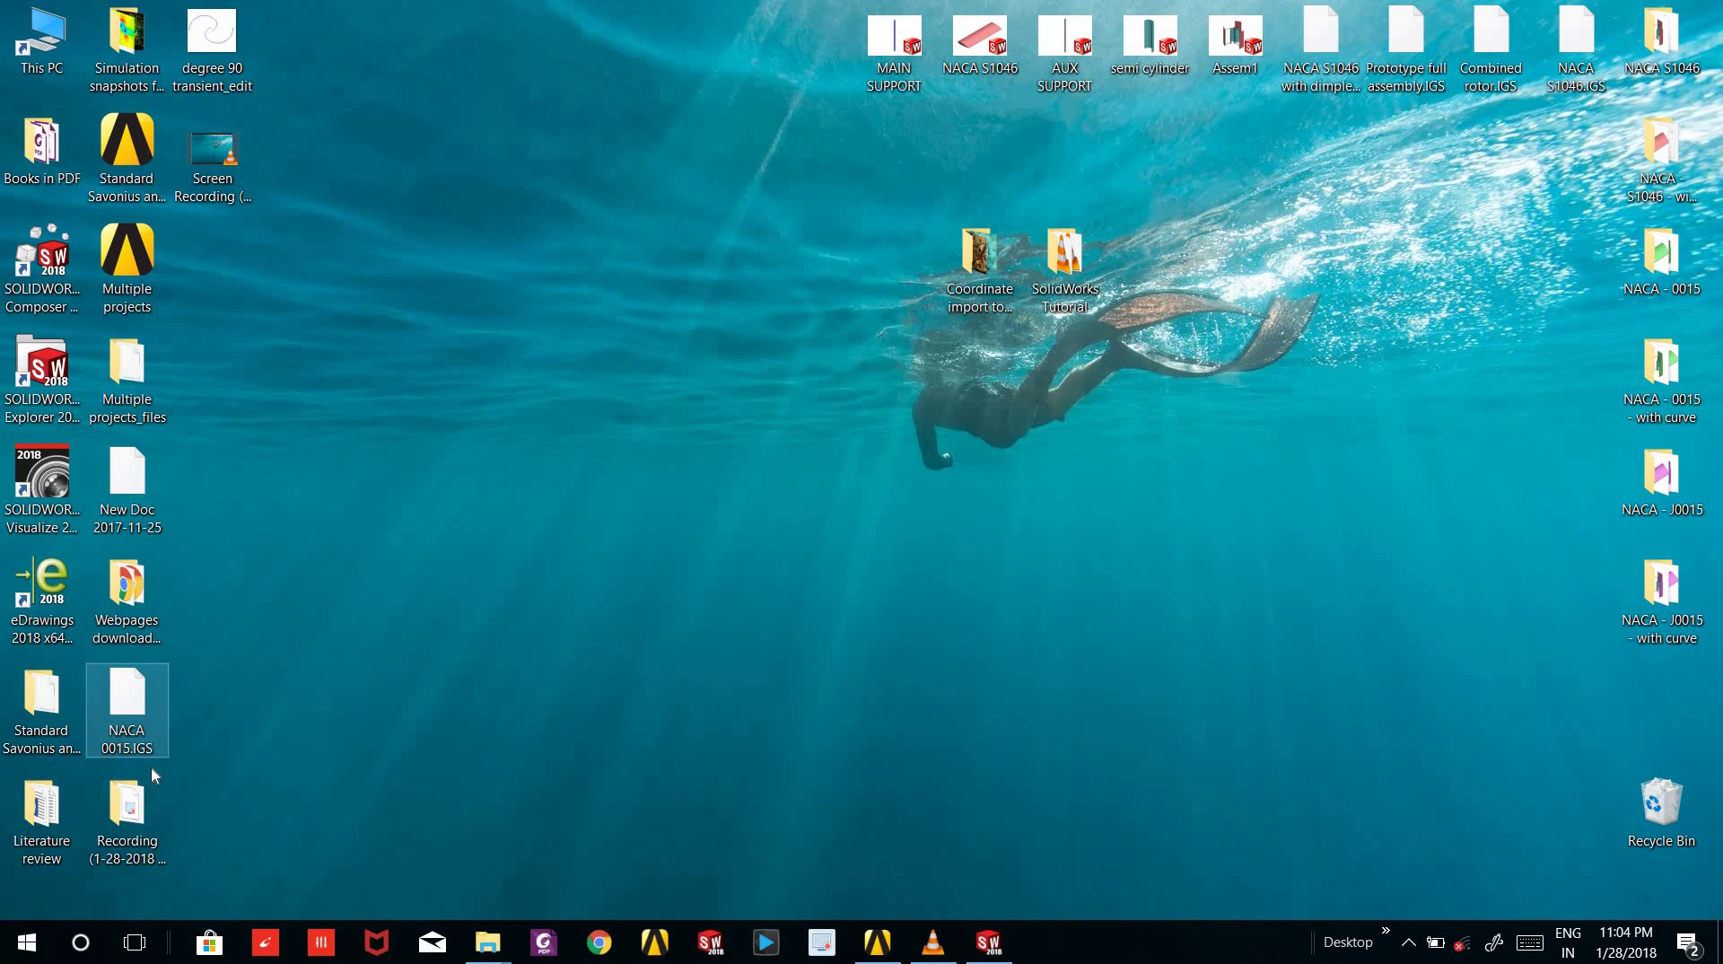
{"action": "left_click", "coordinate": [128, 752]}
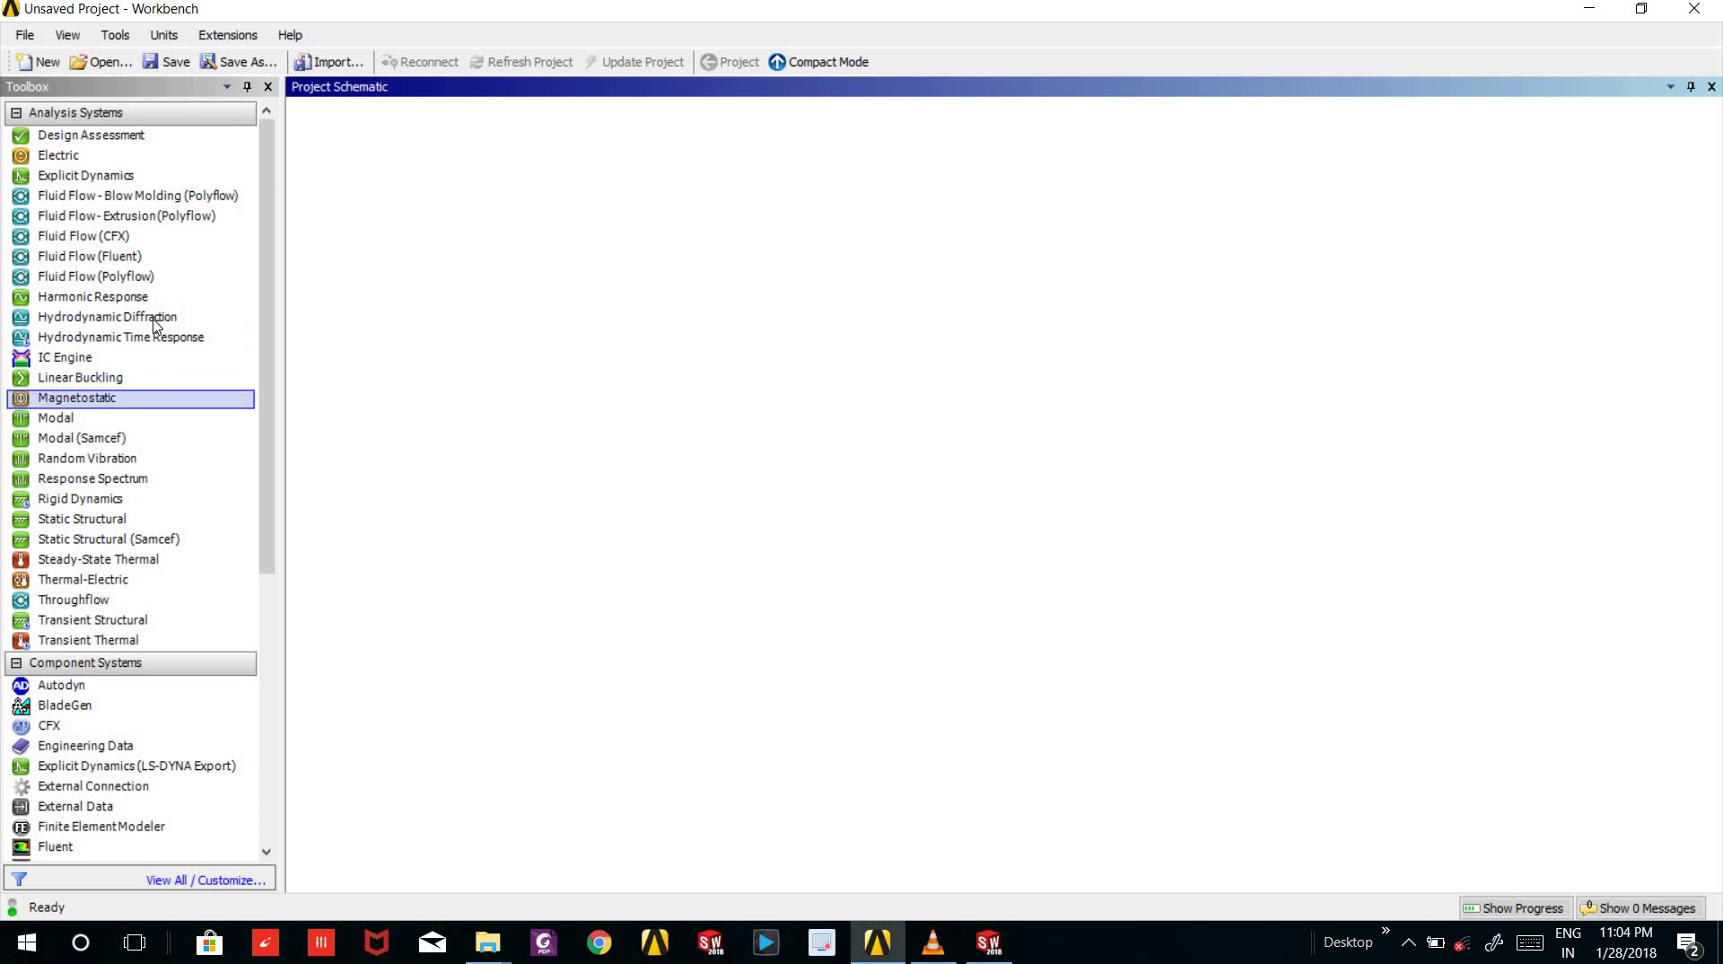
- Add a Fluid Flow (Fluent) system to the project and name it aaa
{"action": "double_click", "coordinate": [105, 257]}
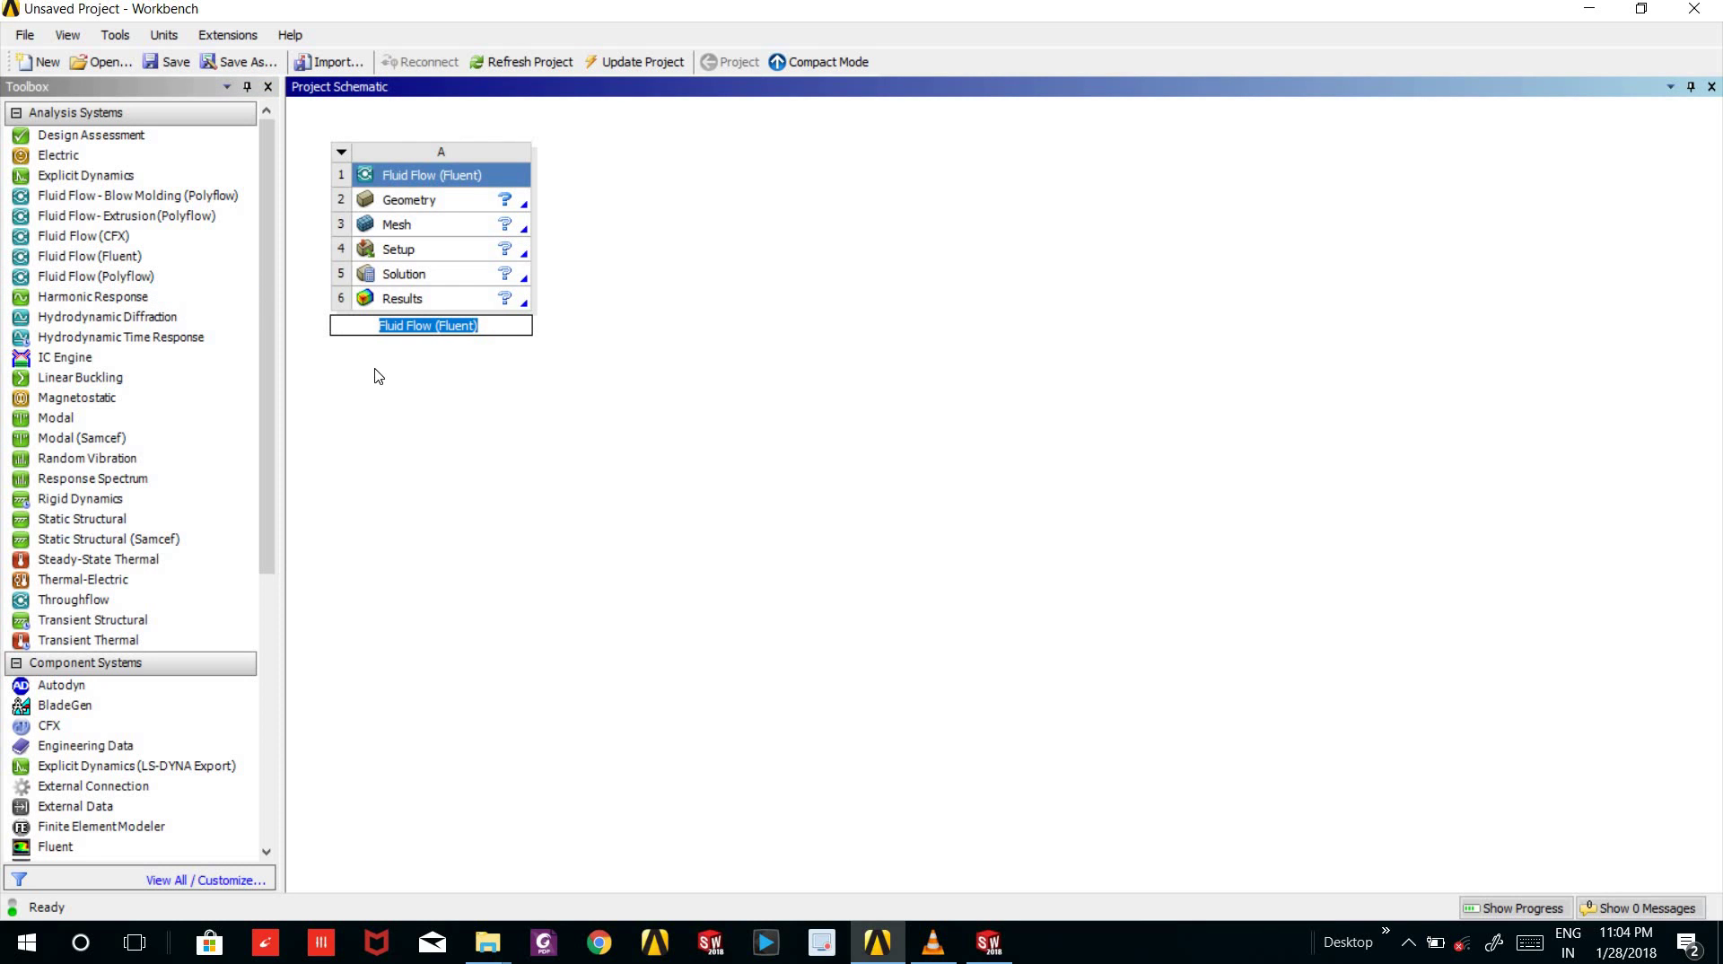
{"action": "type", "text": "aaa"}
{"action": "key", "text": "Return"}
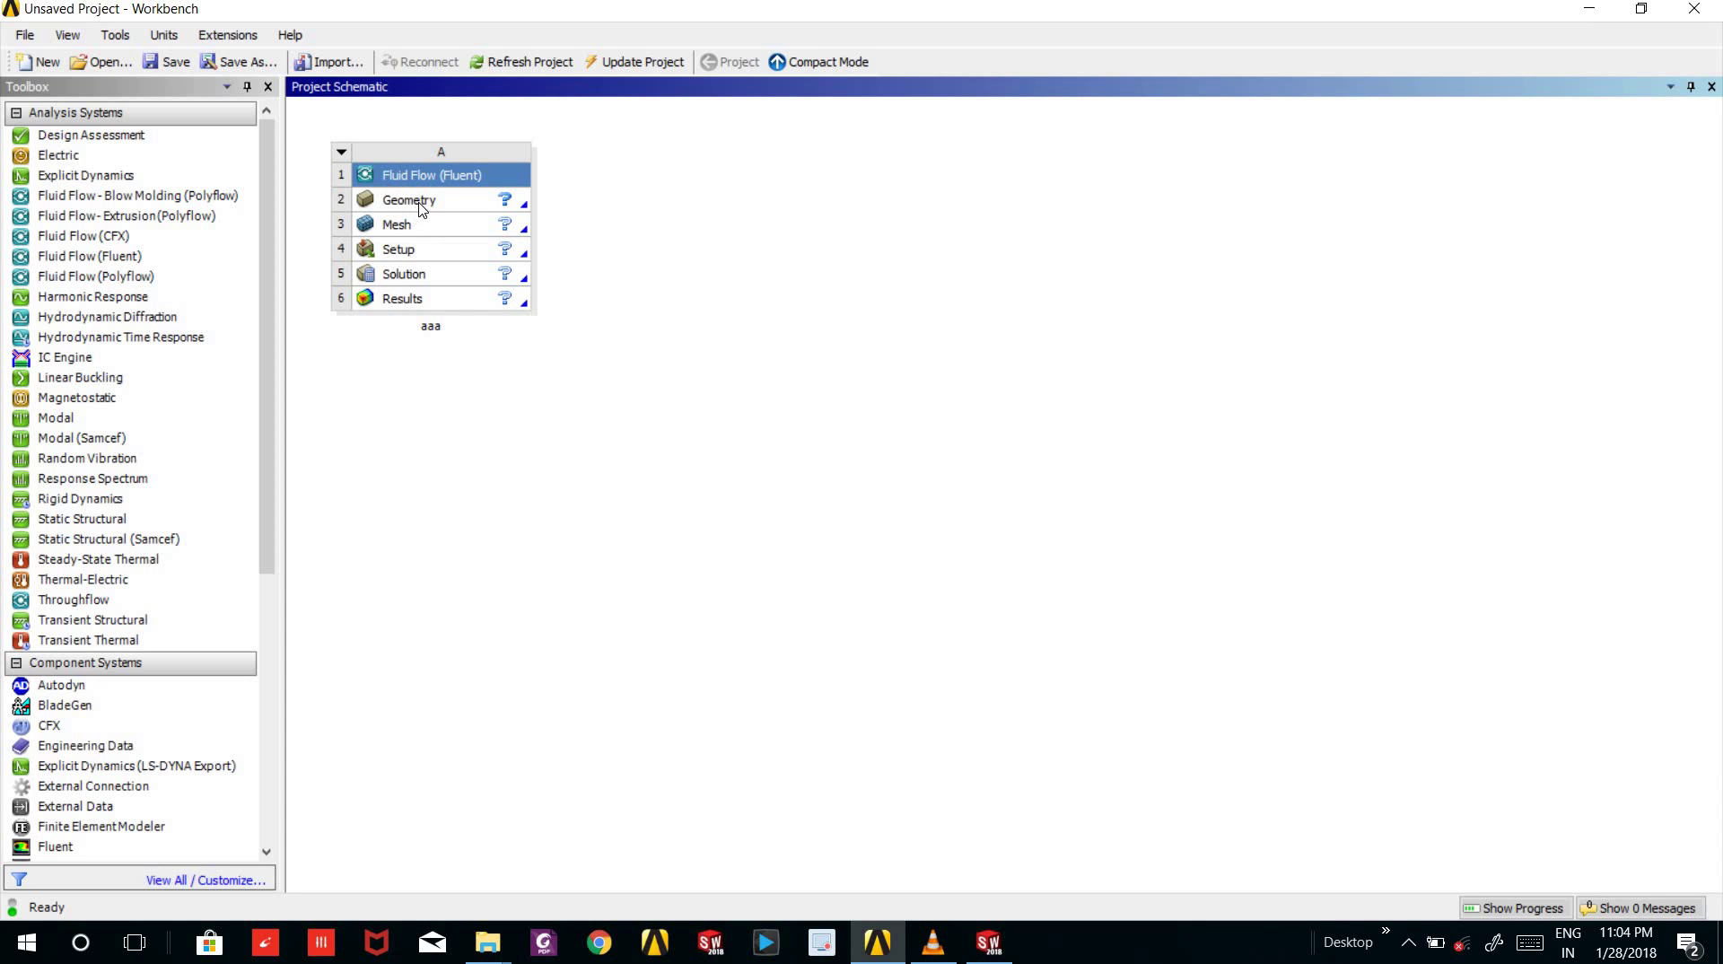
- Import NACA 0015.IGS from the Desktop as the system's geometry
{"action": "left_click", "coordinate": [425, 203]}
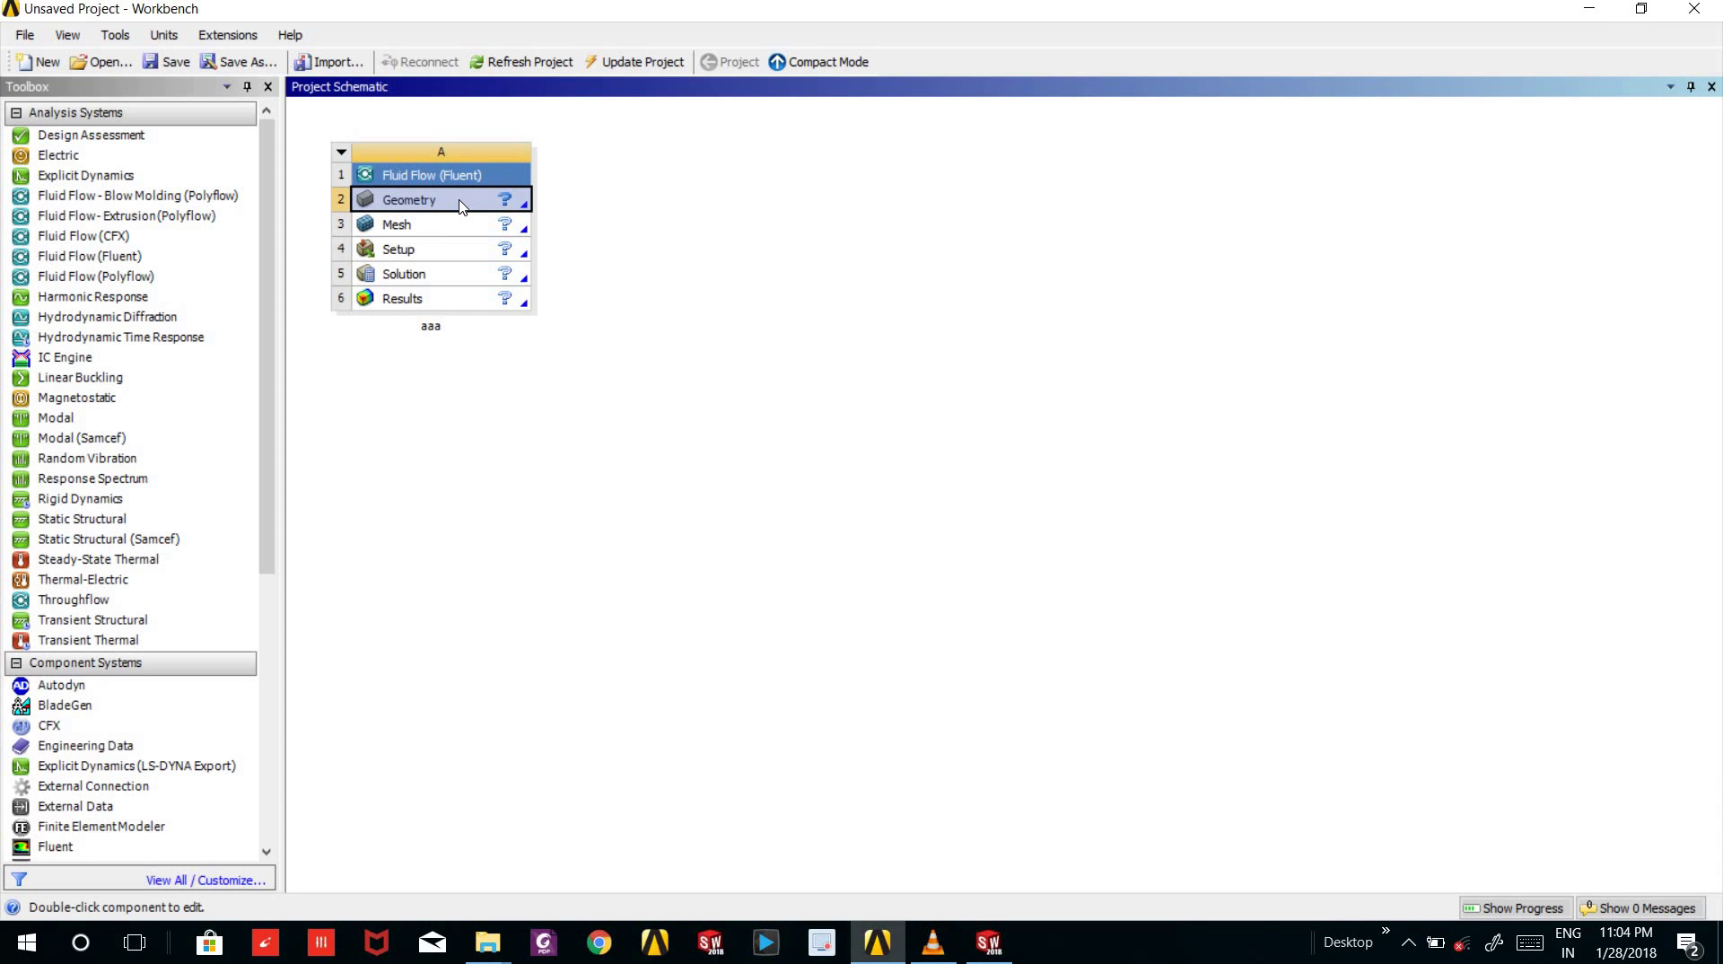
{"action": "right_click", "coordinate": [461, 207]}
{"action": "mouse_move", "coordinate": [543, 244]}
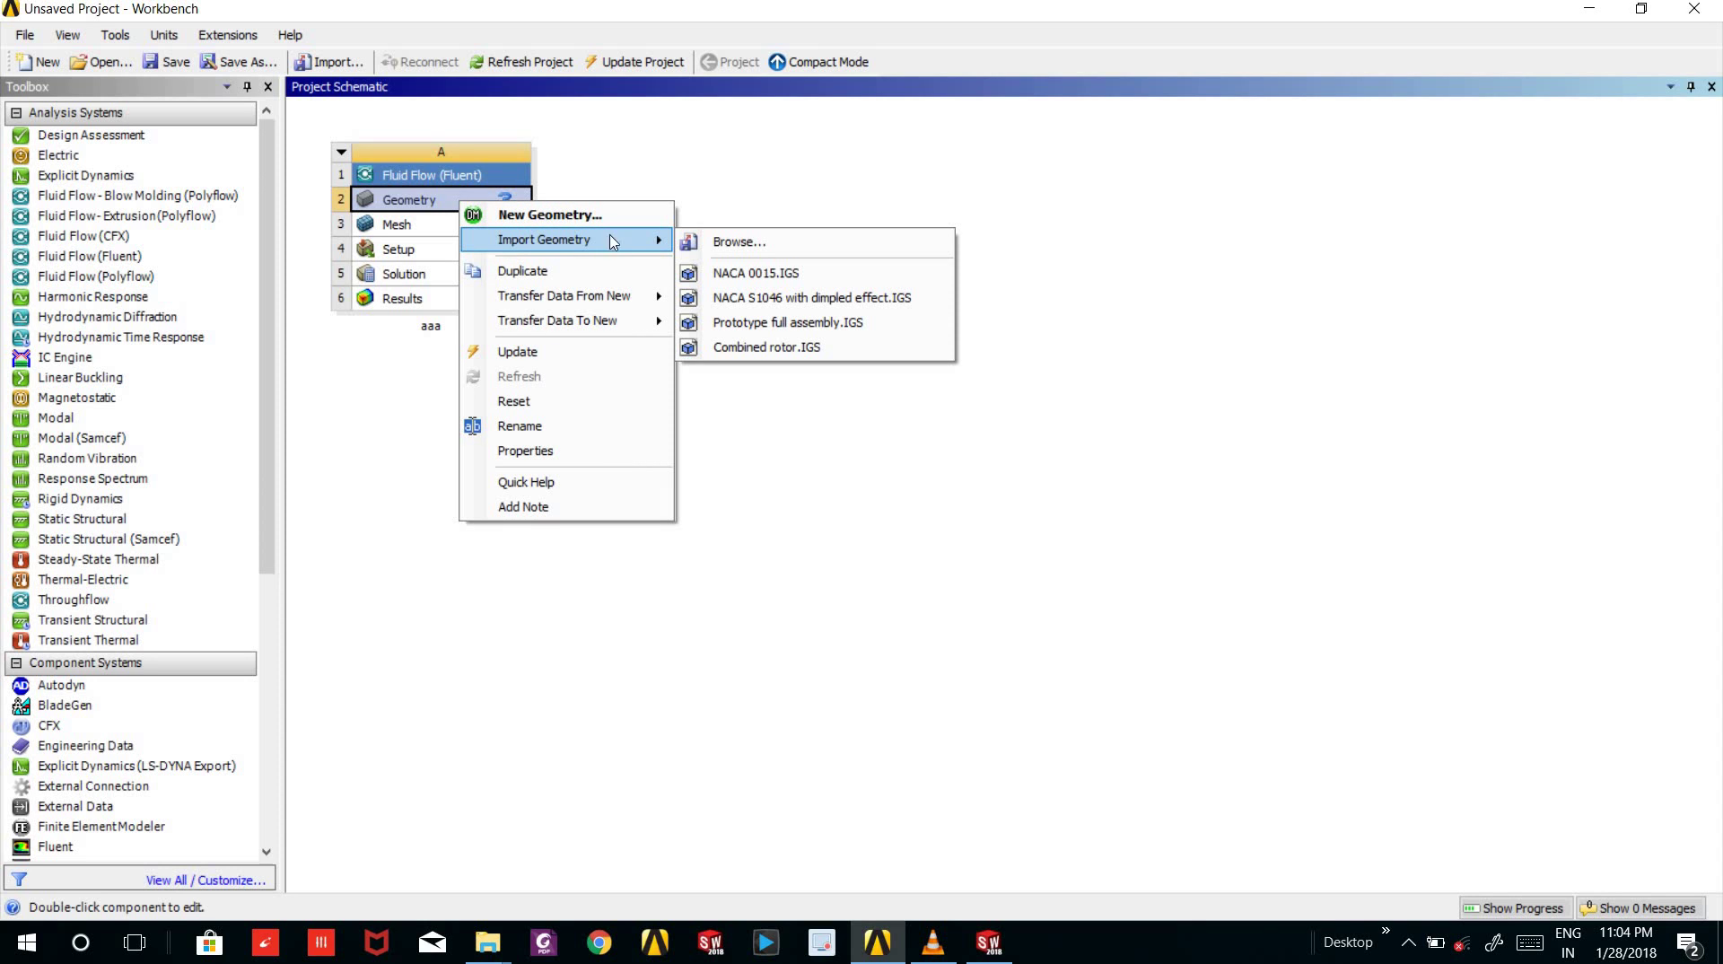
{"action": "left_click", "coordinate": [753, 246]}
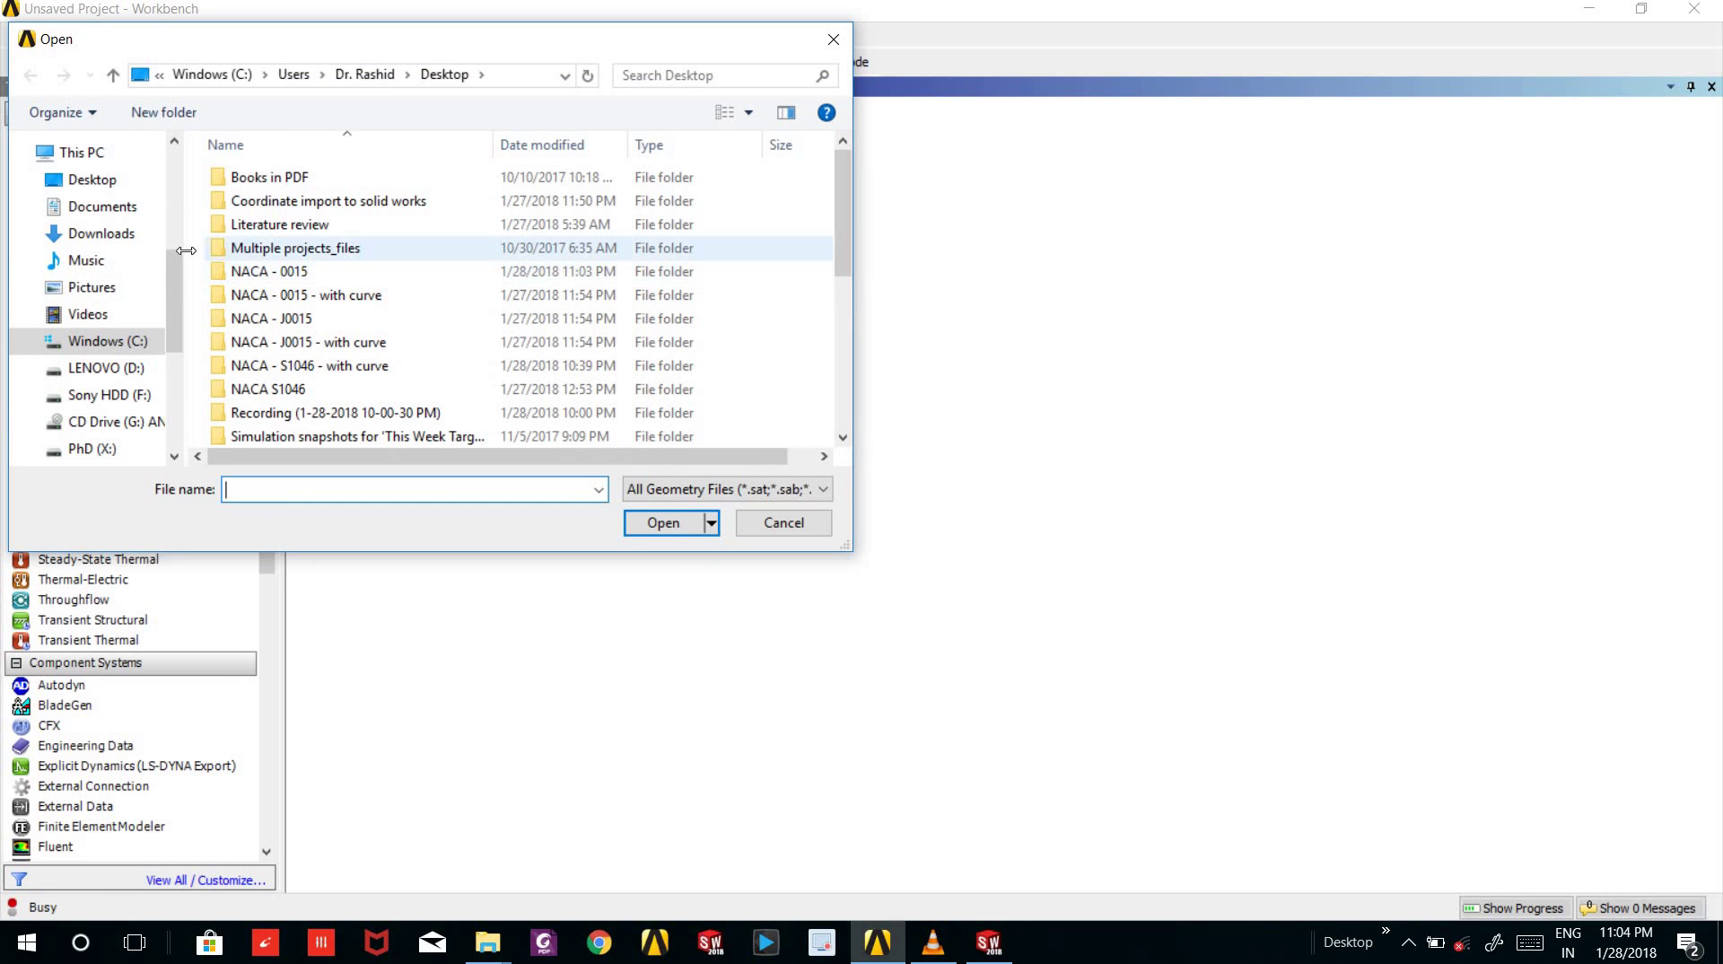
{"action": "left_click", "coordinate": [115, 180]}
{"action": "left_click", "coordinate": [318, 297]}
{"action": "key", "text": "Right"}
{"action": "key", "text": "Down"}
{"action": "key", "text": "Down"}
{"action": "key", "text": "Page_Down"}
{"action": "key", "text": "Right"}
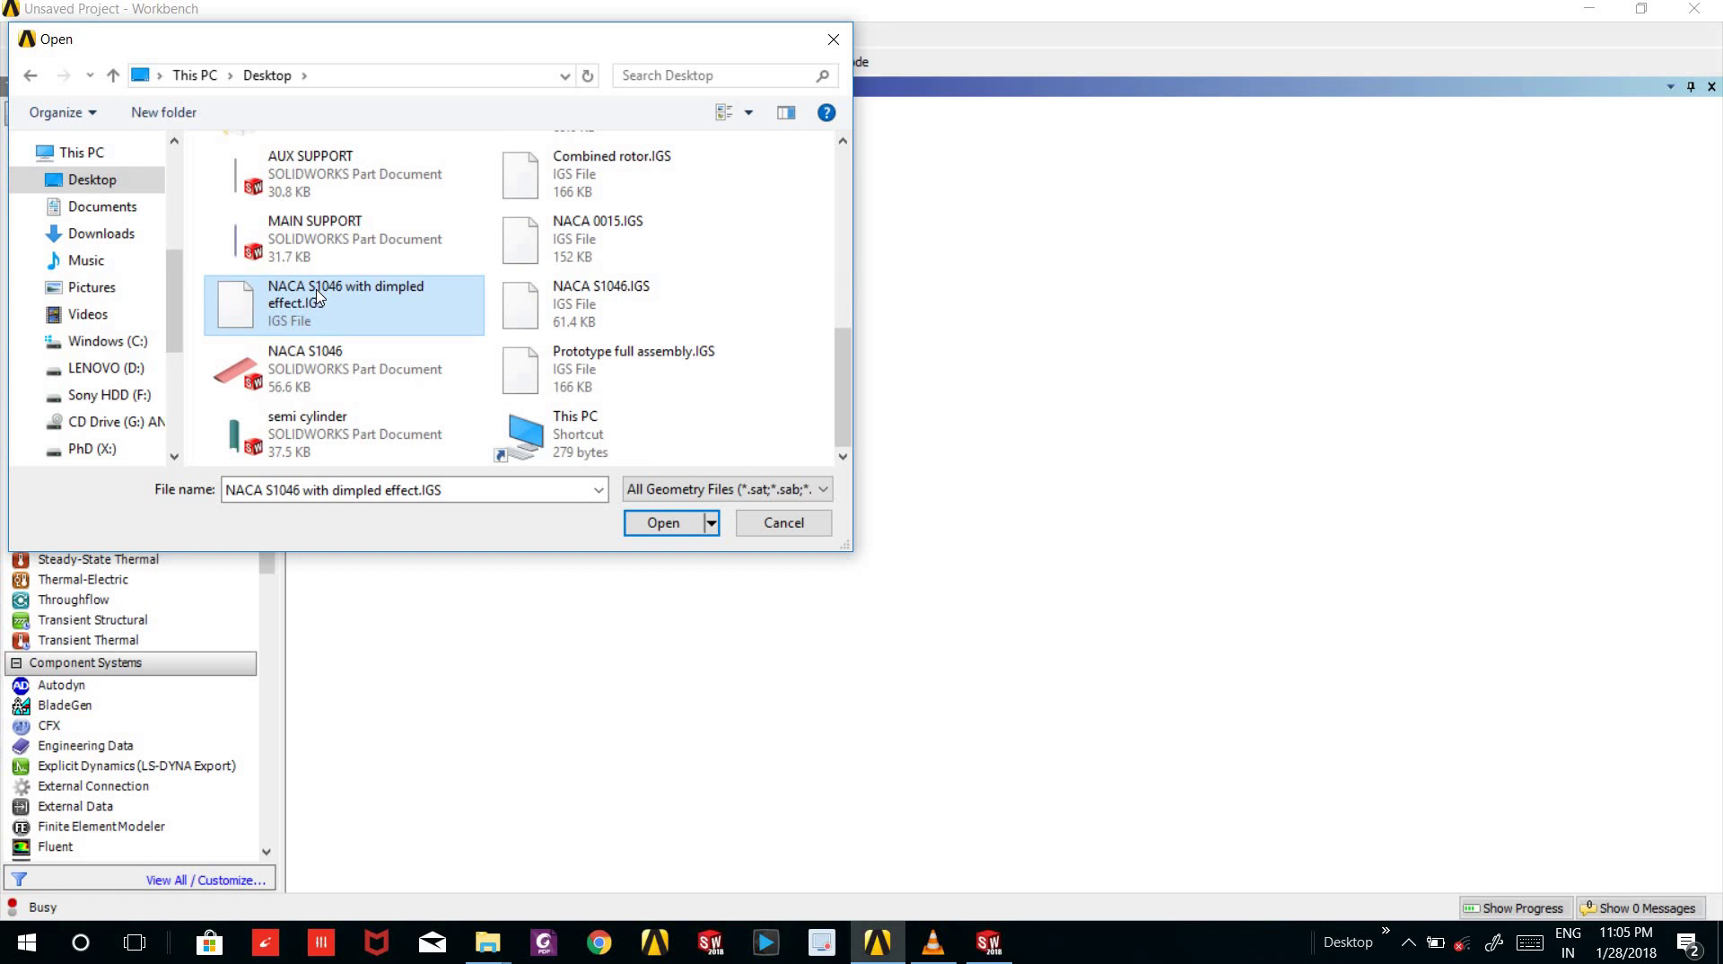
{"action": "left_click", "coordinate": [584, 238]}
{"action": "left_click", "coordinate": [659, 523]}
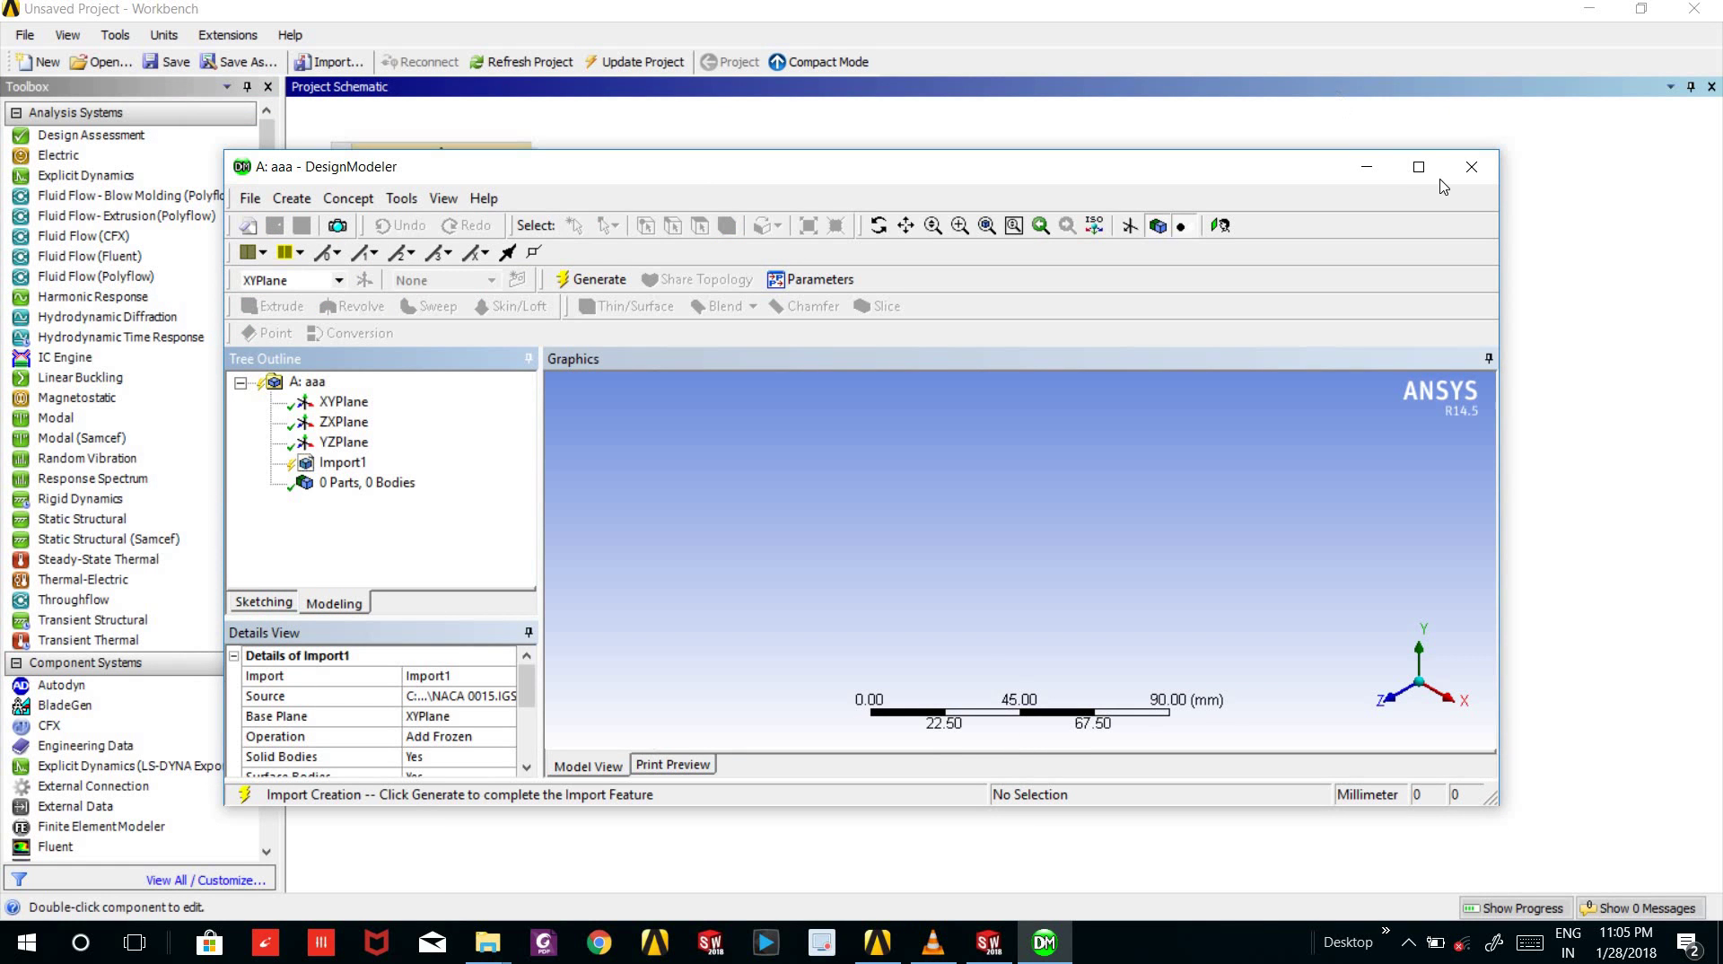
- Generate Import1 in maximized DesignModeler, loading the turbine as 12 parts and 12 bodies
{"action": "left_click", "coordinate": [1419, 167]}
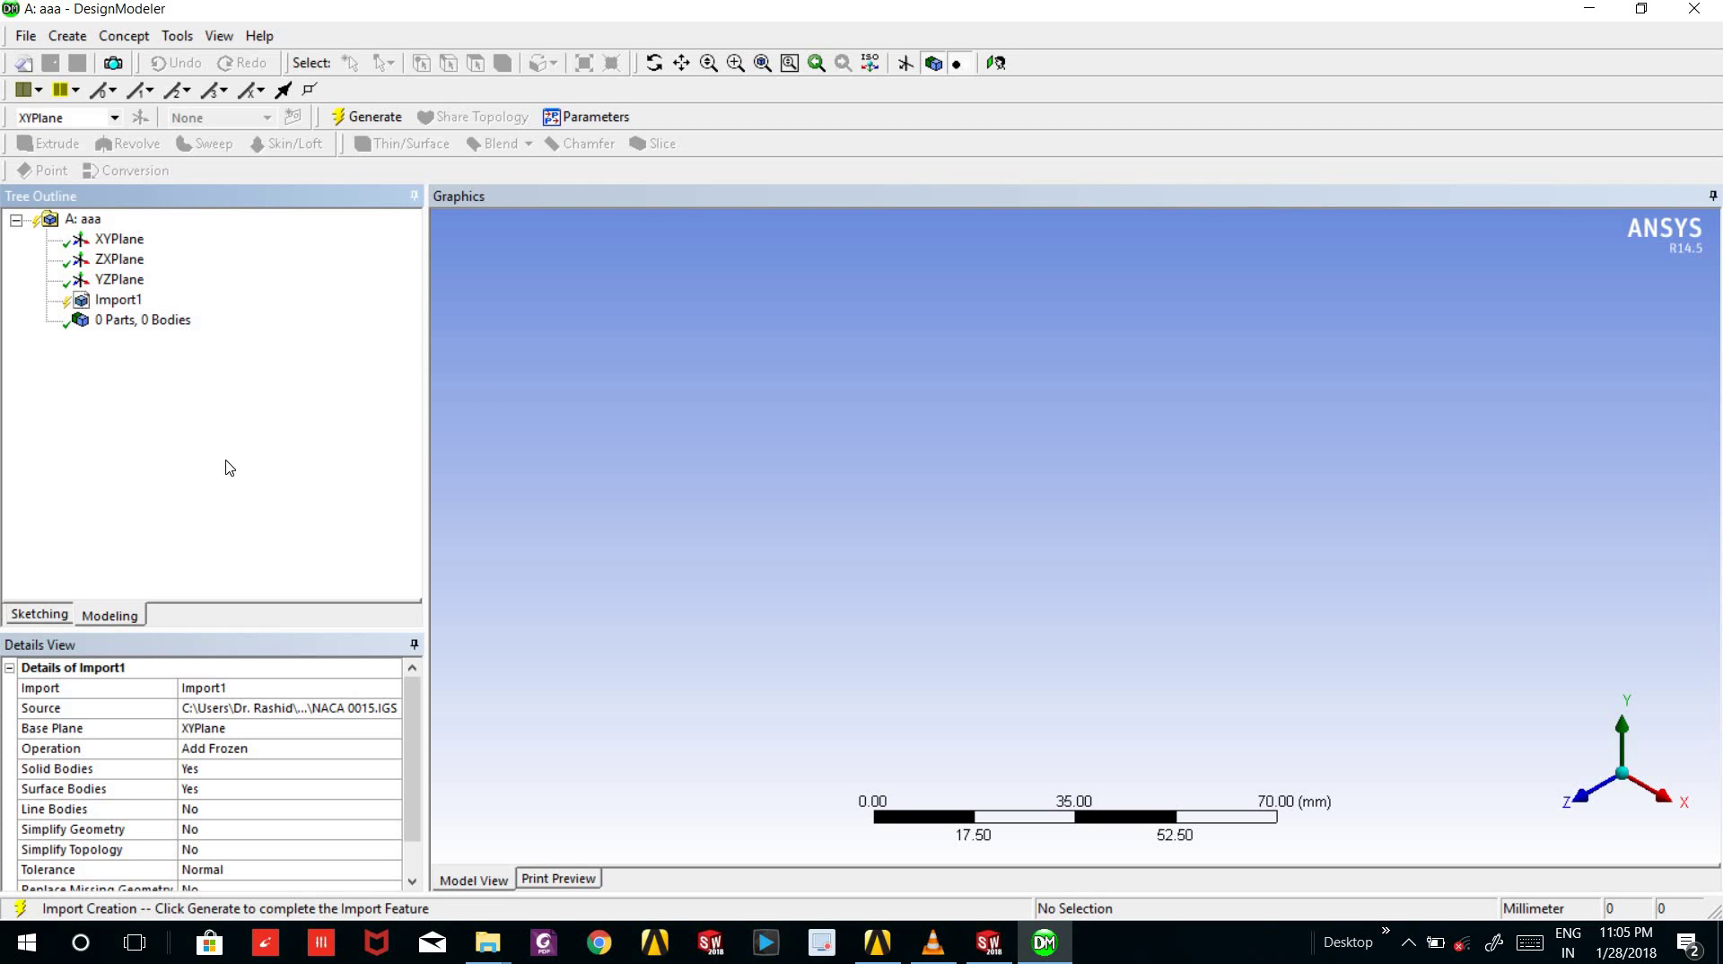
{"action": "right_click", "coordinate": [117, 306]}
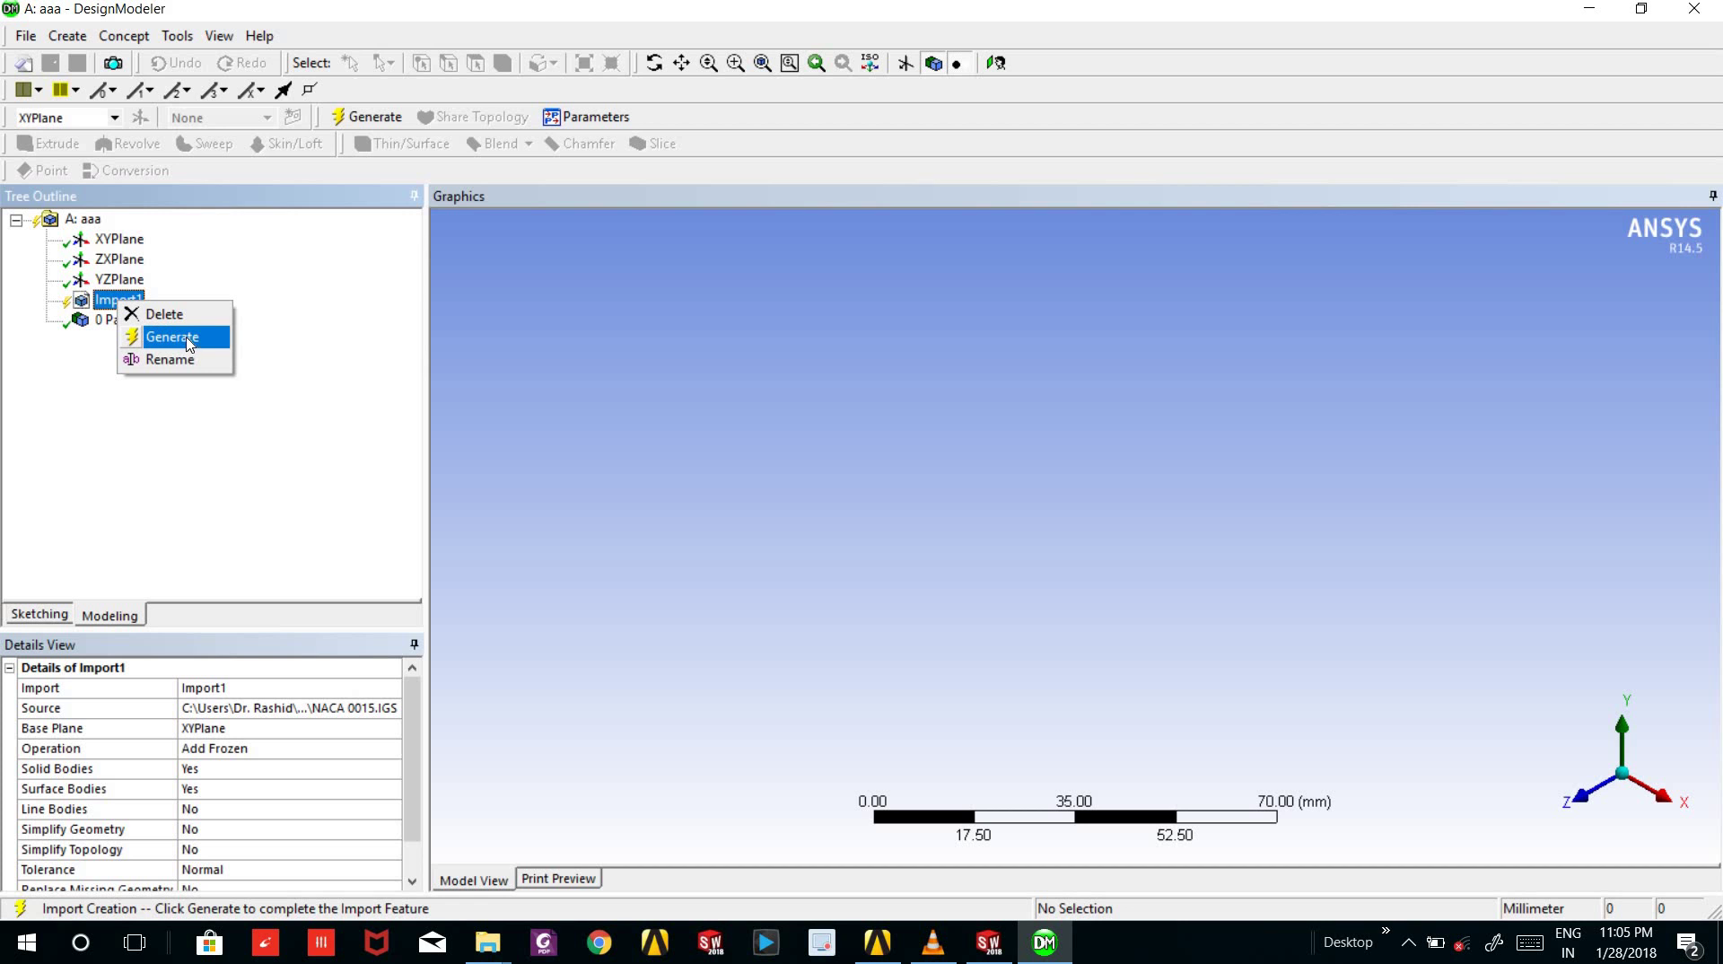
{"action": "left_click", "coordinate": [189, 345]}
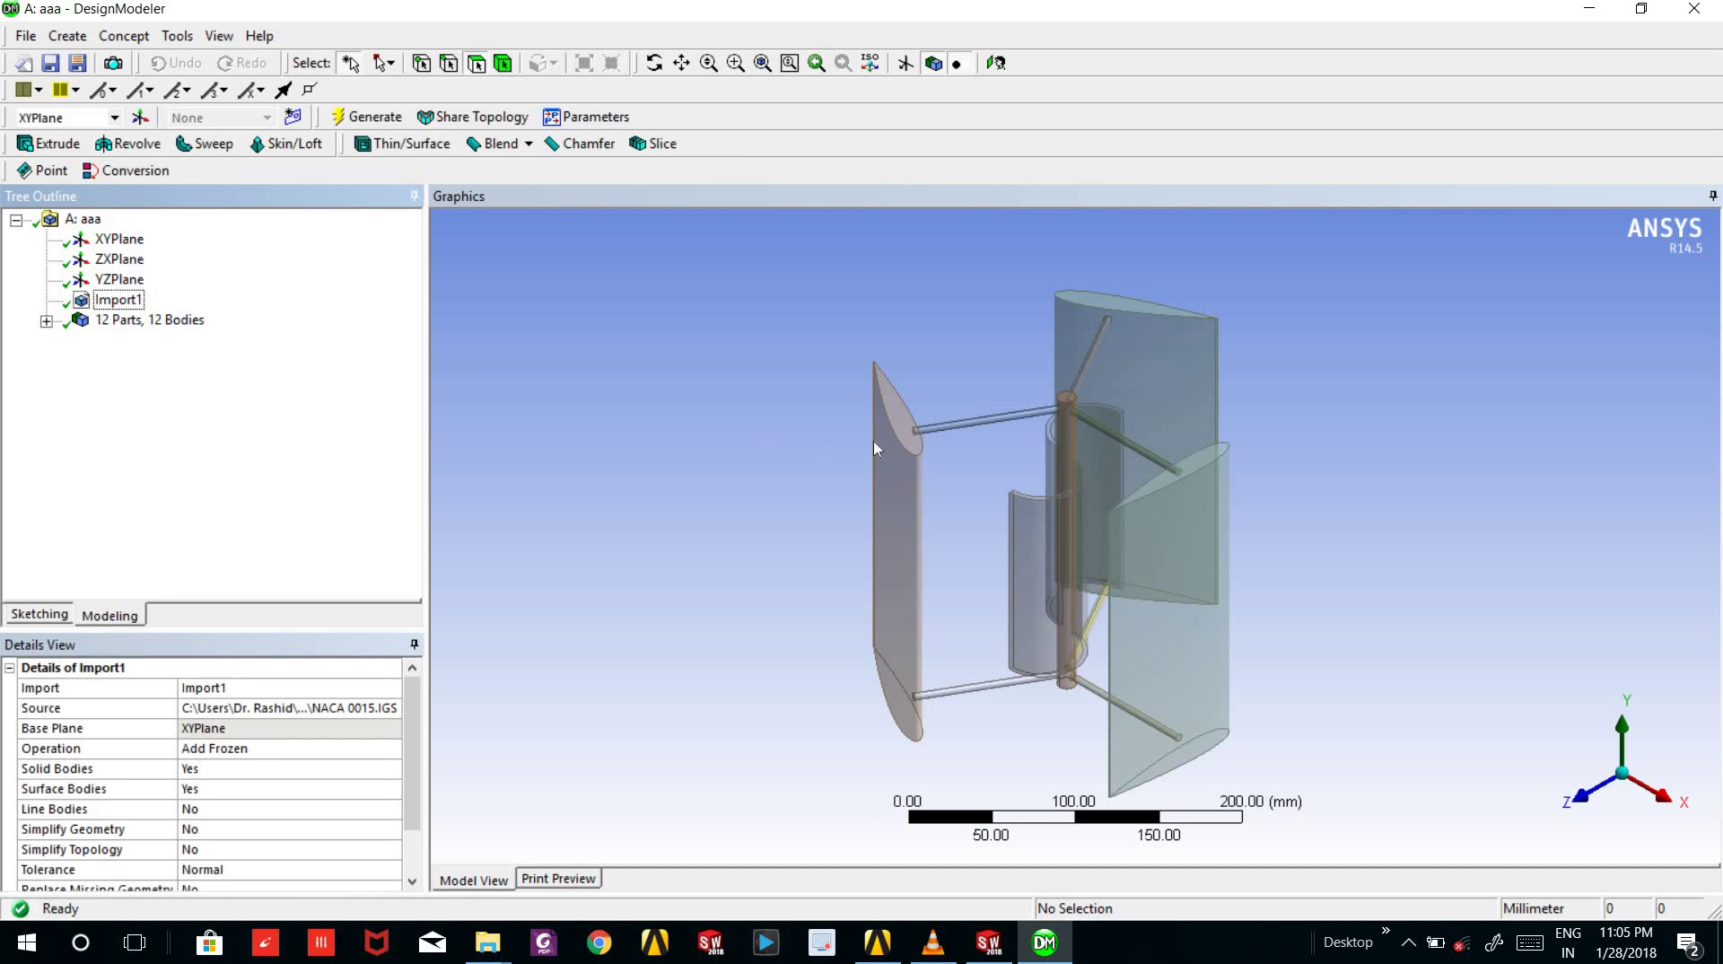
- Orbit the turbine to inspect it from upright and oblique angles
{"action": "middle_click_drag", "start_coordinate": [754, 427], "coordinate": [1338, 477]}
{"action": "middle_click_drag", "start_coordinate": [1226, 492], "coordinate": [795, 539]}
{"action": "middle_click_drag", "start_coordinate": [1390, 542], "coordinate": [805, 435]}
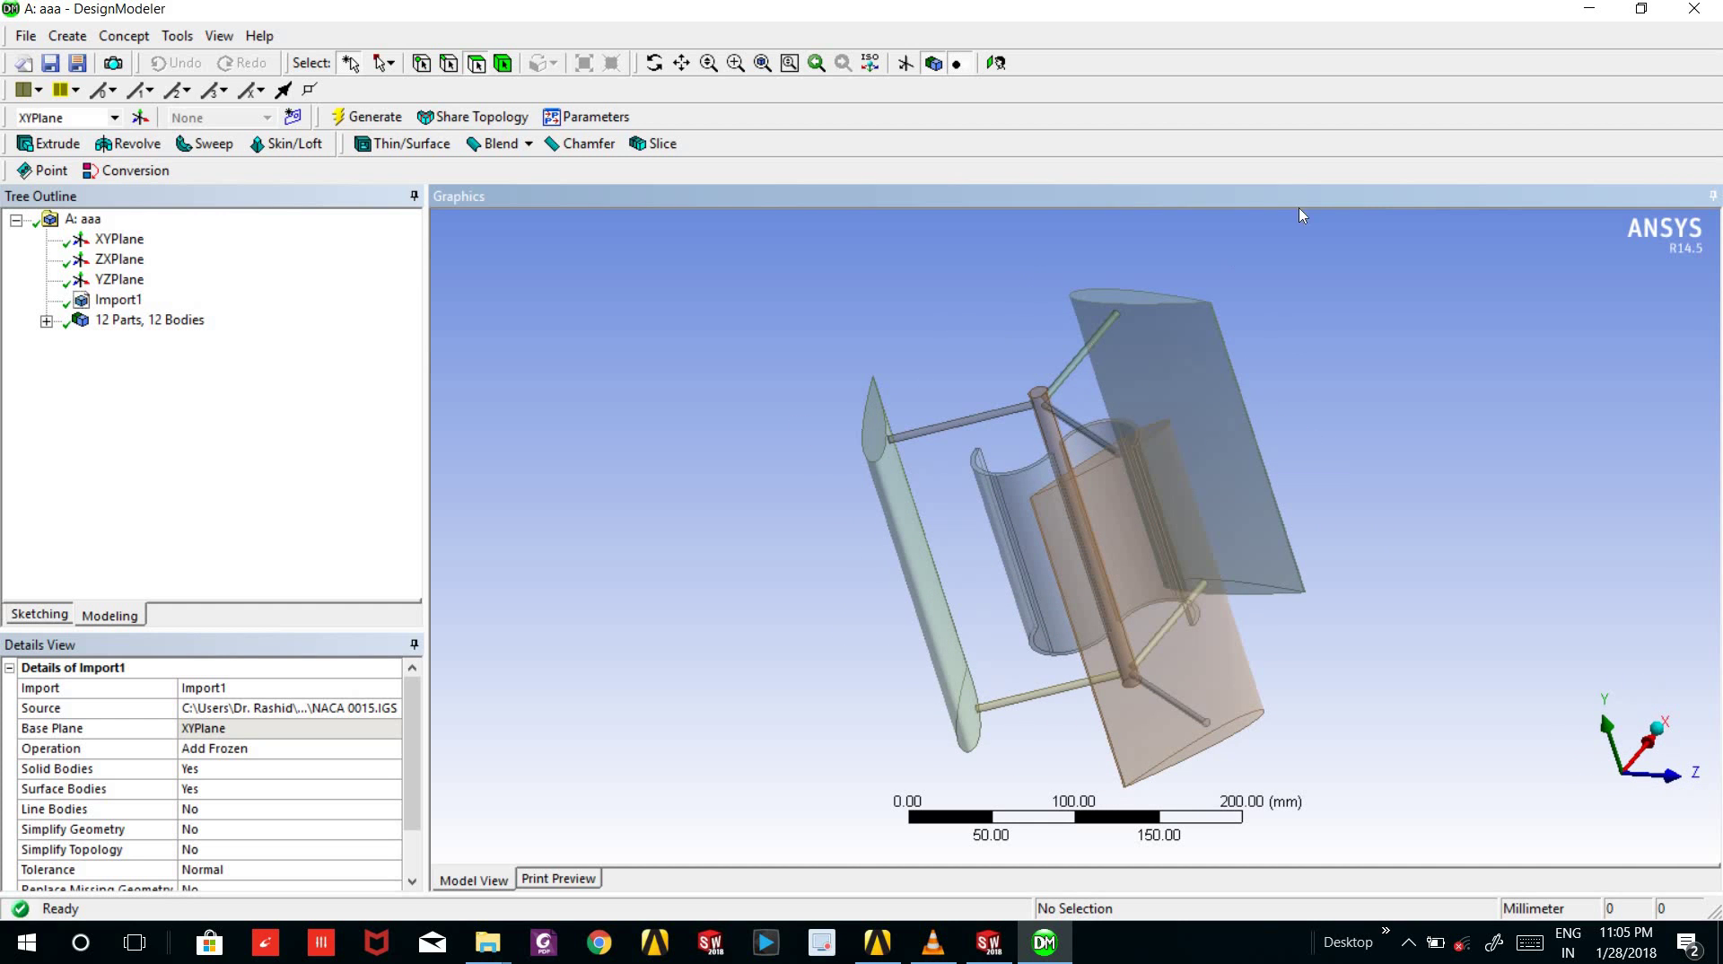